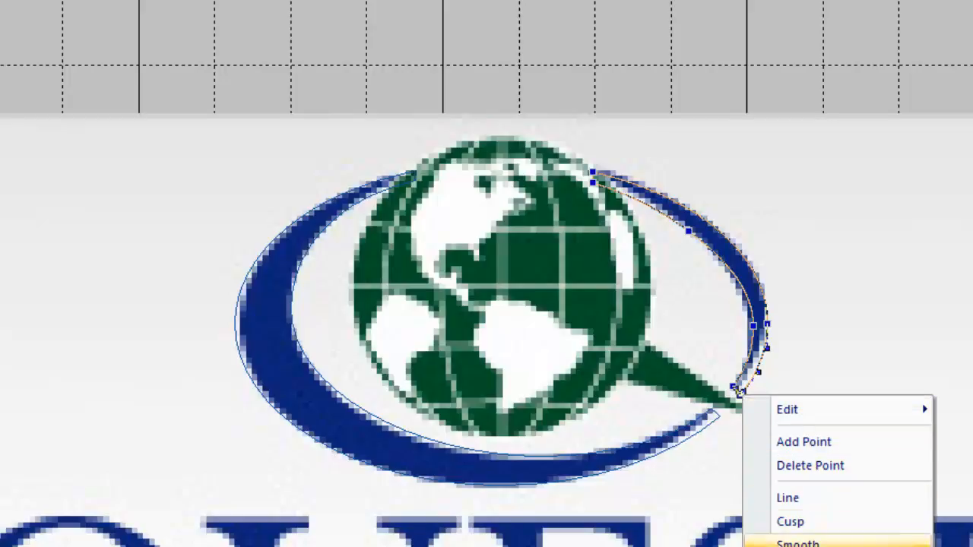
# Step: Delete the surplus point at the lower tip of the right-hand swoosh outline and align the remaining tip point with the artwork
pyautogui.click(825, 475)
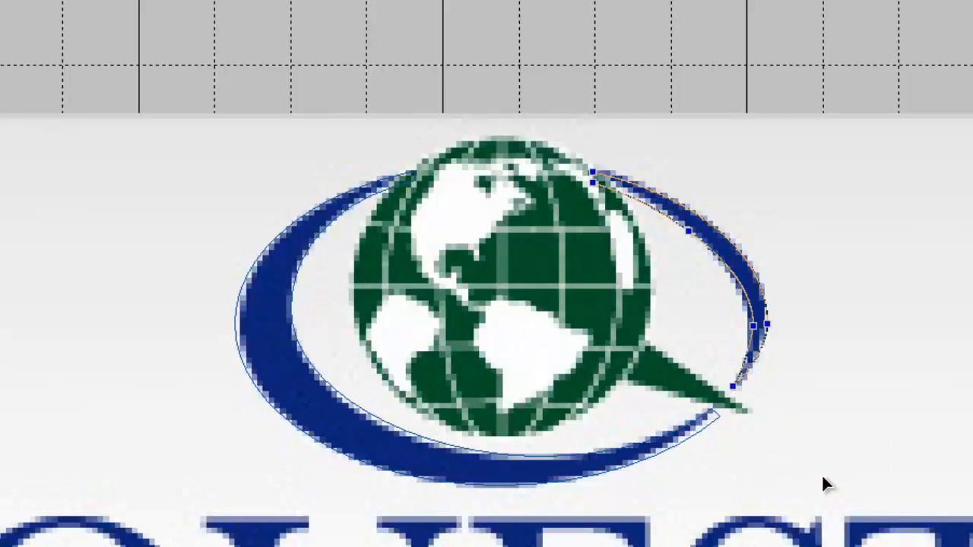
pyautogui.click(735, 387)
pyautogui.moveTo(744, 398); pyautogui.dragTo(737, 386)
# Step: Delete the extra point at the lower tip of the large left crescent outline and move the remaining point onto the artwork's tip
pyautogui.click(655, 442)
pyautogui.rightClick(720, 423)
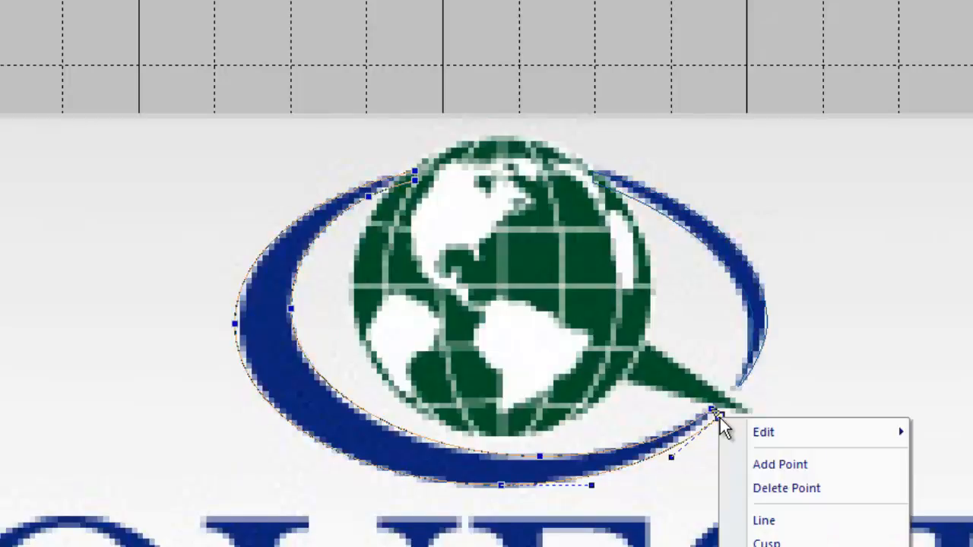
pyautogui.click(786, 488)
pyautogui.moveTo(712, 408); pyautogui.dragTo(714, 410)
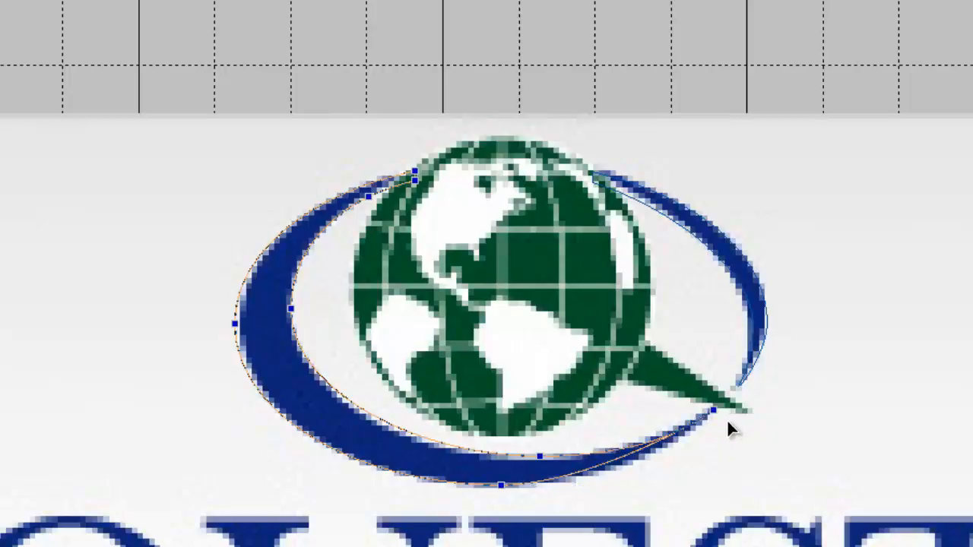
# Step: Add a point on the crescent's outer edge near its lower tip and move it out to the artwork's edge
pyautogui.rightClick(619, 459)
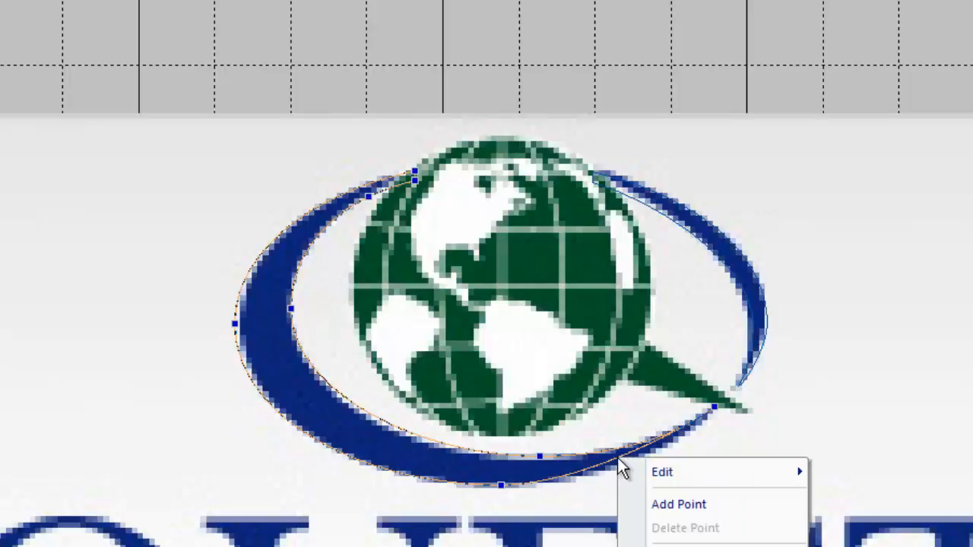
pyautogui.click(664, 507)
pyautogui.moveTo(617, 458); pyautogui.dragTo(629, 464)
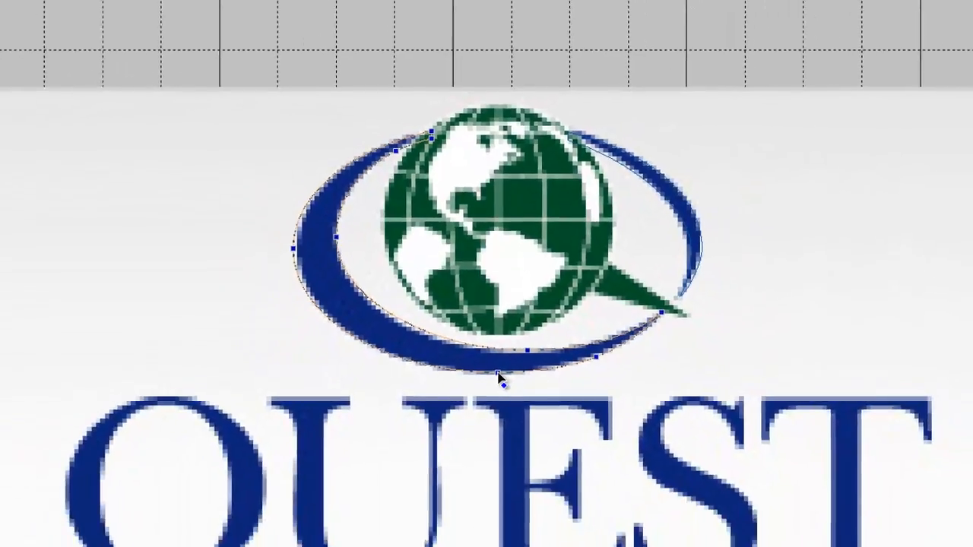
# Step: Replace the crescent's bottom point with one on its lower-left outer edge, and fit that point and the one near the tip to the artwork
pyautogui.rightClick(501, 484)
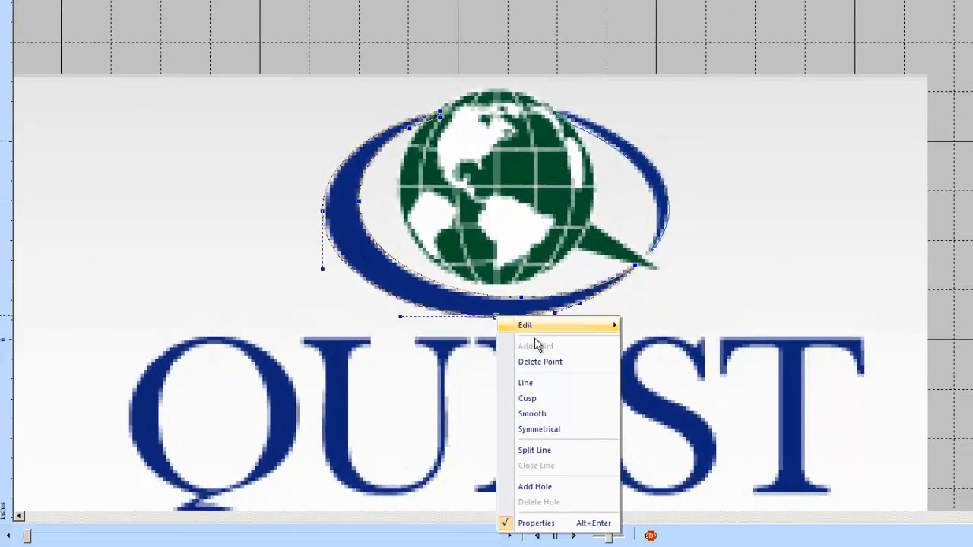
pyautogui.click(540, 362)
pyautogui.rightClick(399, 273)
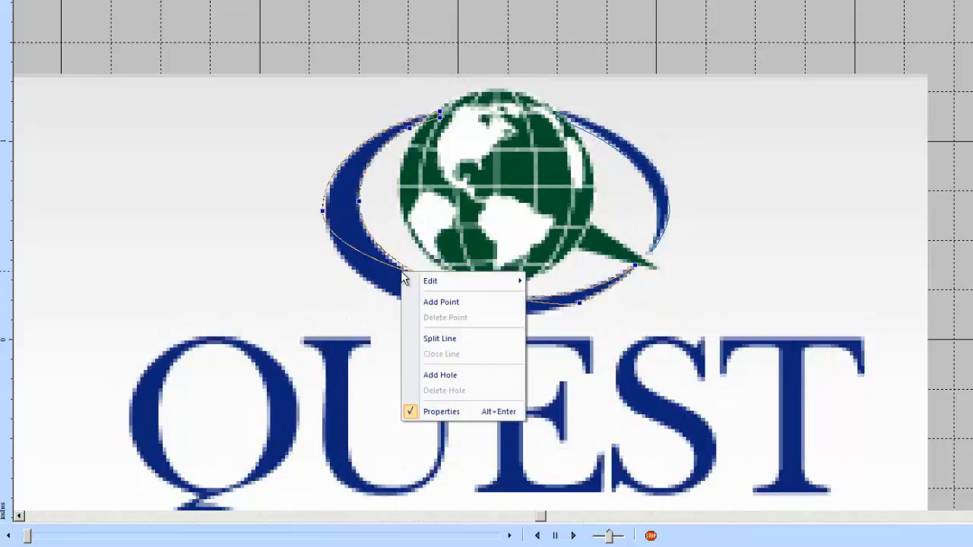
pyautogui.click(431, 298)
pyautogui.moveTo(400, 280); pyautogui.dragTo(404, 304)
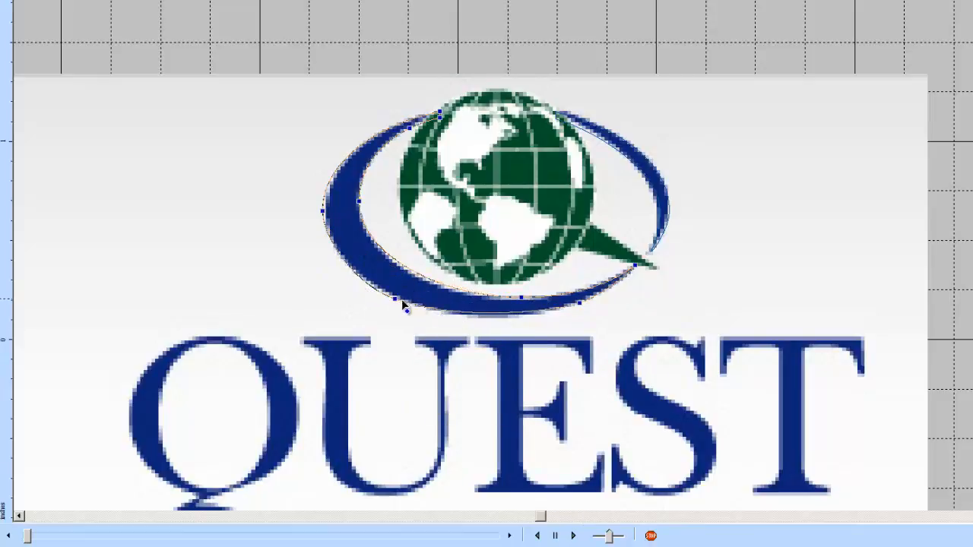
pyautogui.moveTo(578, 304); pyautogui.dragTo(567, 307)
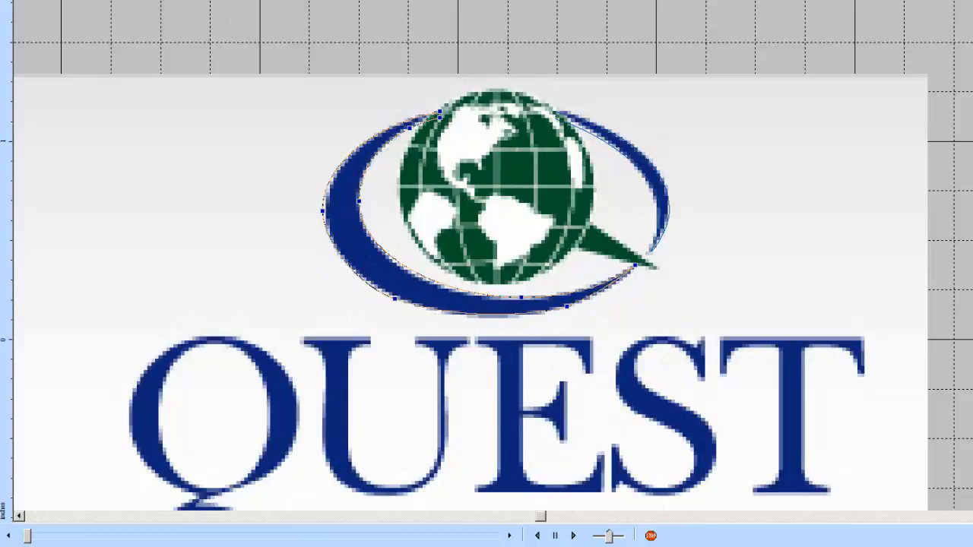
pyautogui.click(158, 128)
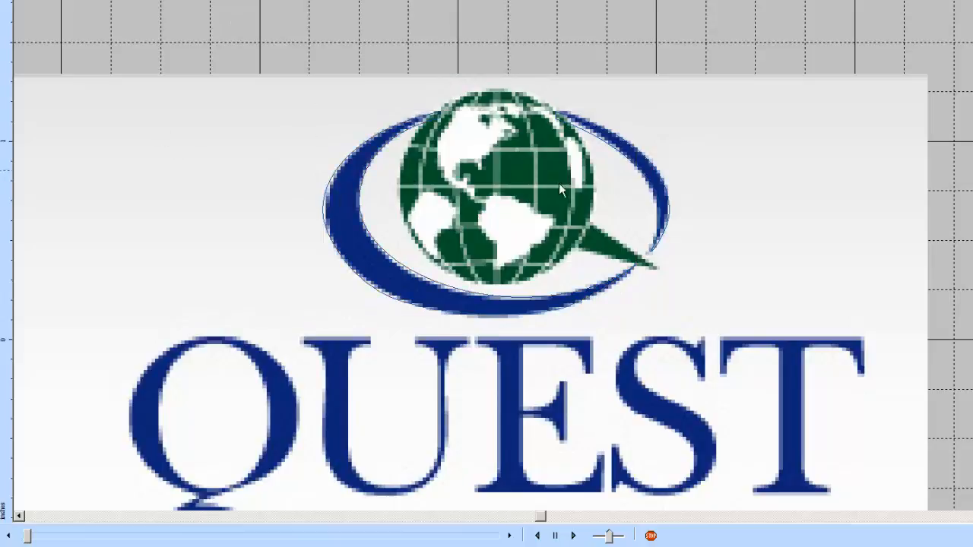
# Step: Apply Normal column stitches to the right-hand swoosh outline
pyautogui.click(634, 145)
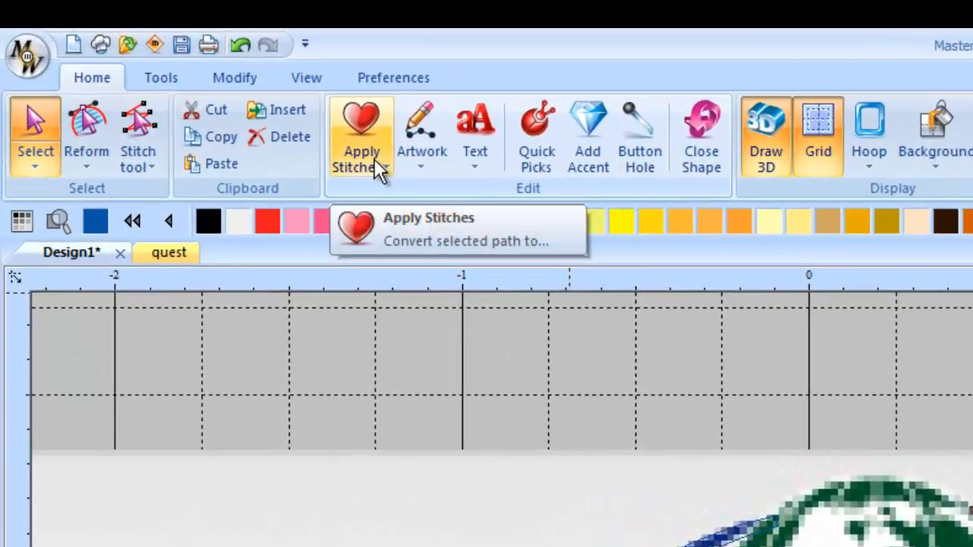
pyautogui.click(373, 159)
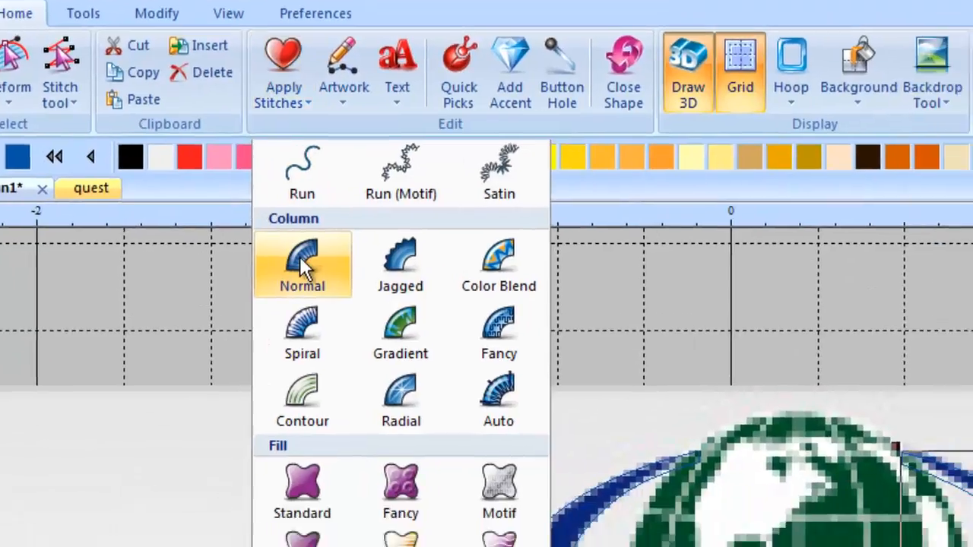
pyautogui.click(380, 326)
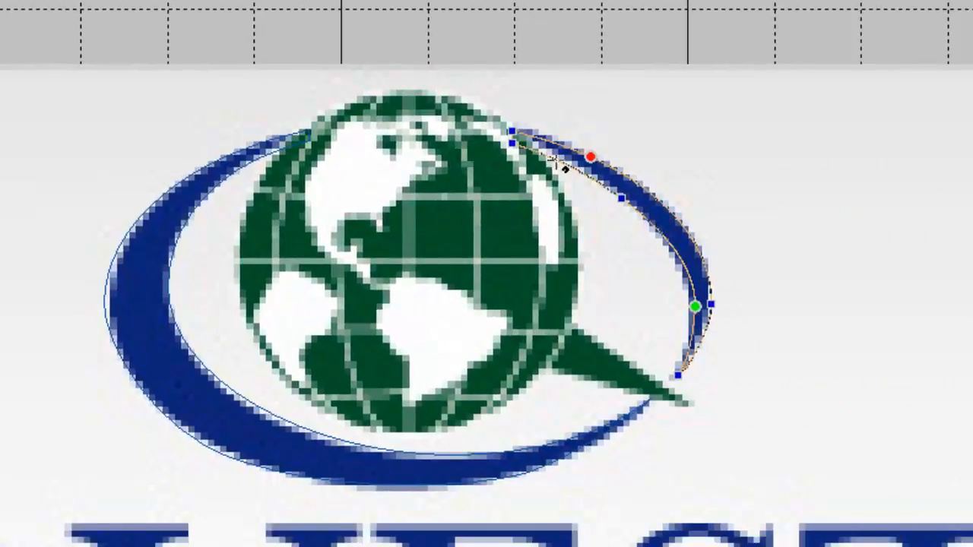
# Step: Draw four stitch-direction lines across the right-hand swoosh and generate its column stitches
pyautogui.moveTo(562, 149); pyautogui.dragTo(558, 166)
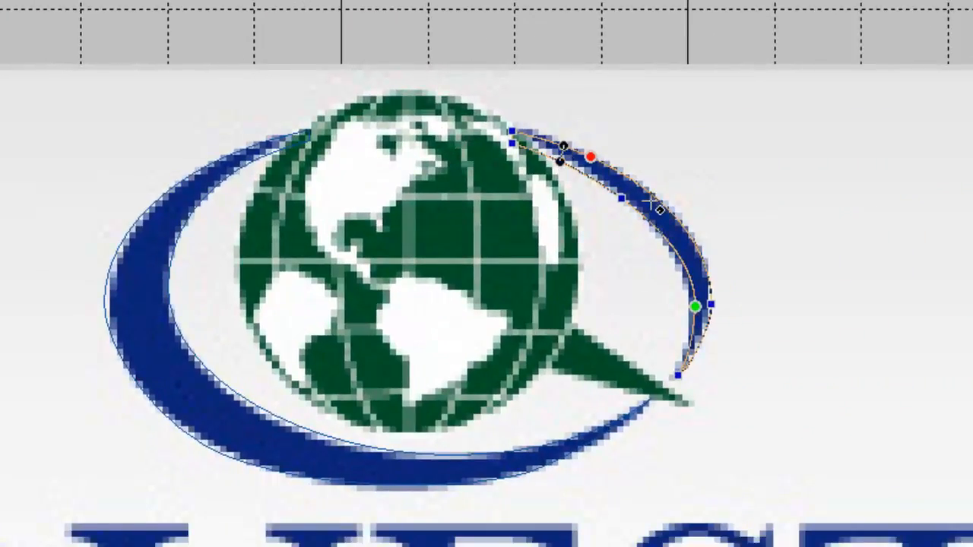
pyautogui.moveTo(656, 196); pyautogui.dragTo(635, 213)
pyautogui.moveTo(692, 287); pyautogui.dragTo(710, 292)
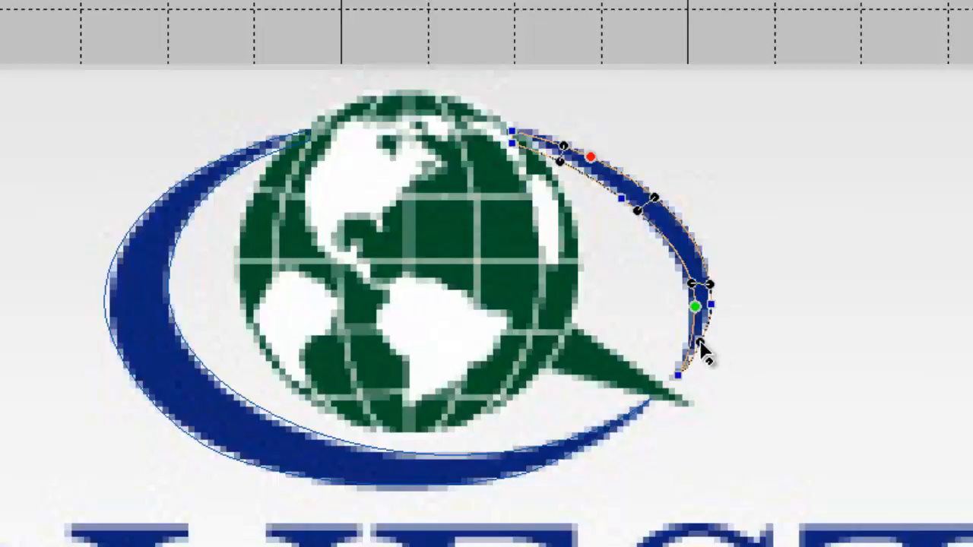
pyautogui.moveTo(699, 343); pyautogui.dragTo(689, 339)
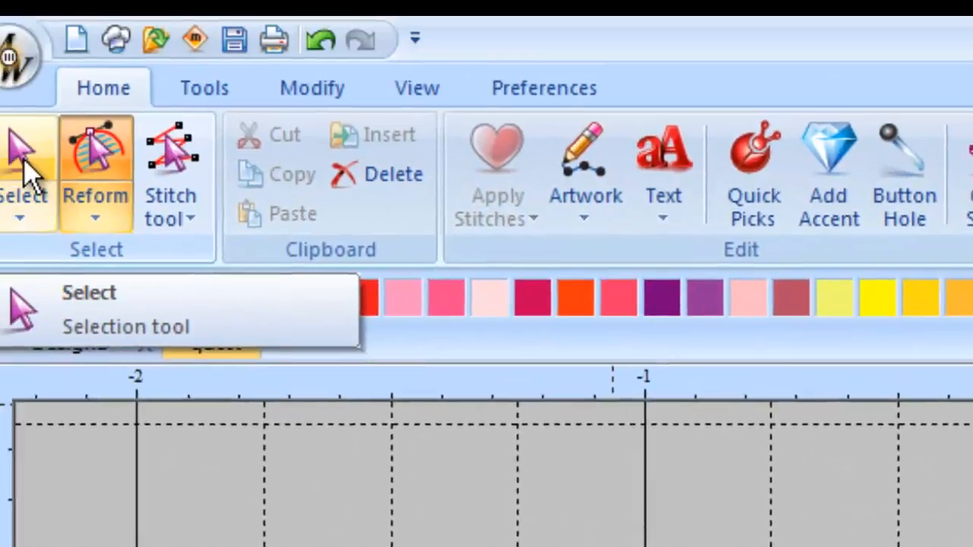
pyautogui.click(23, 165)
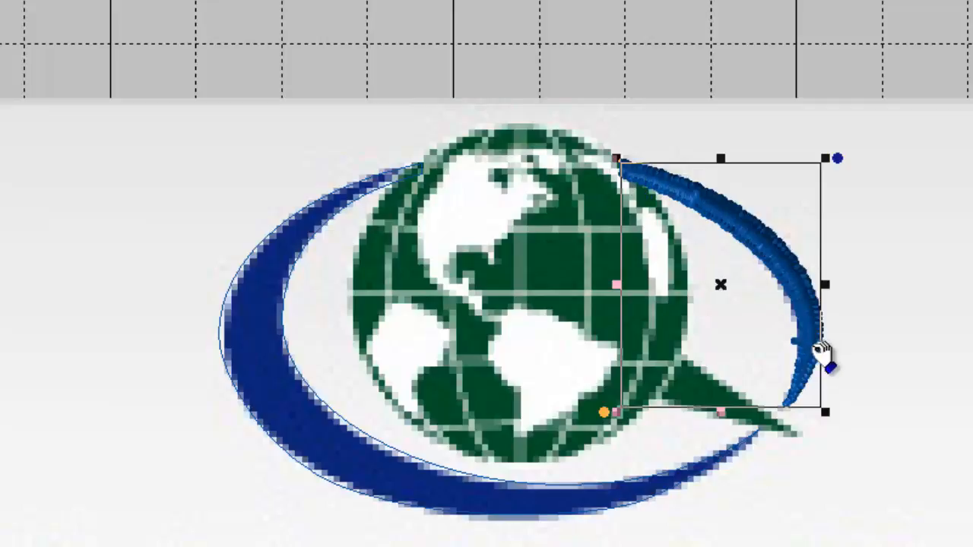
# Step: Apply Normal column stitches to the large left crescent outline
pyautogui.click(318, 246)
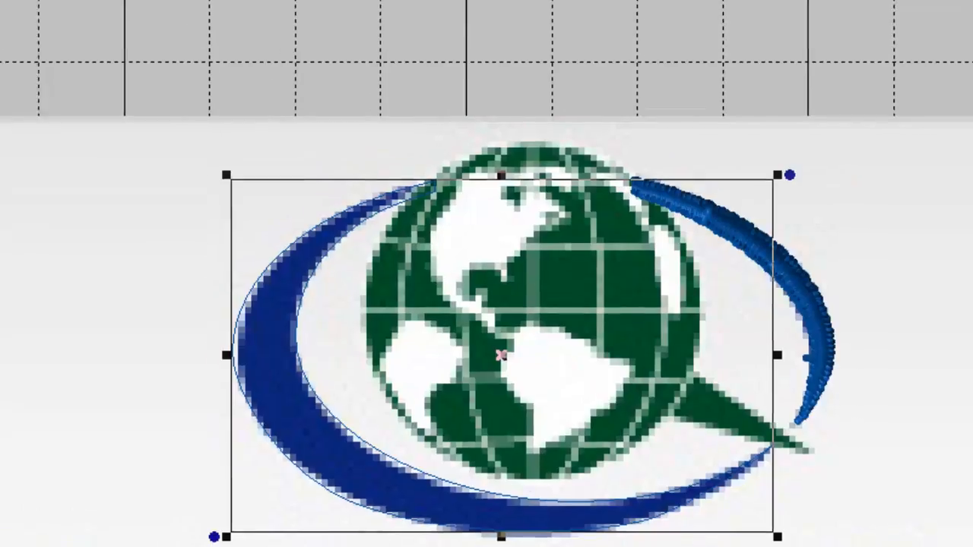
pyautogui.click(227, 76)
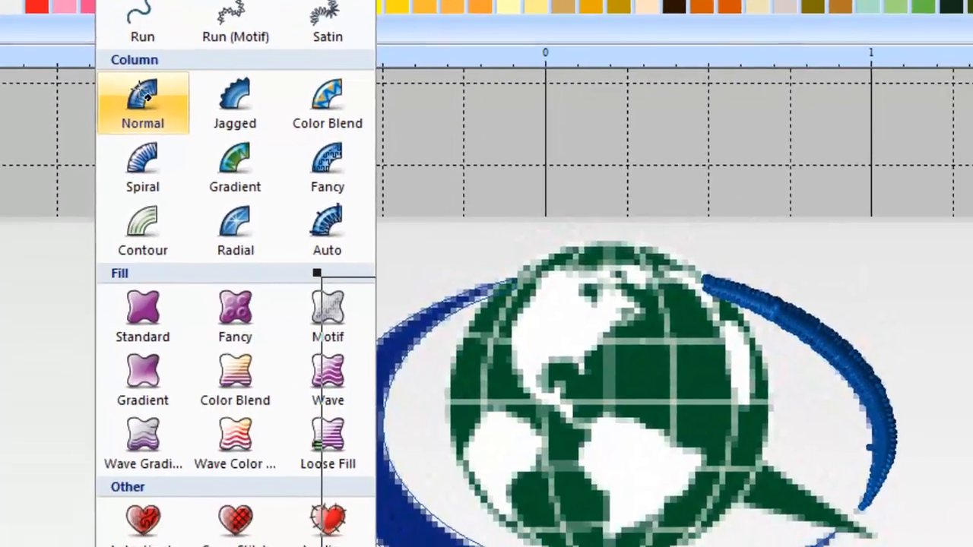
pyautogui.click(240, 239)
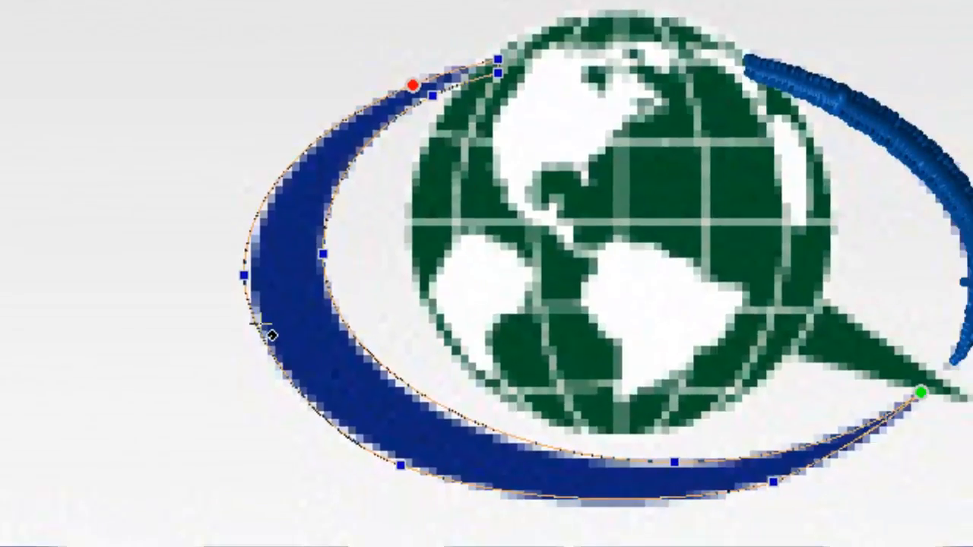
# Step: Draw five stitch-direction lines across the left crescent, from upper end to lower tip, then generate its stitches and deselect it
pyautogui.click(259, 329)
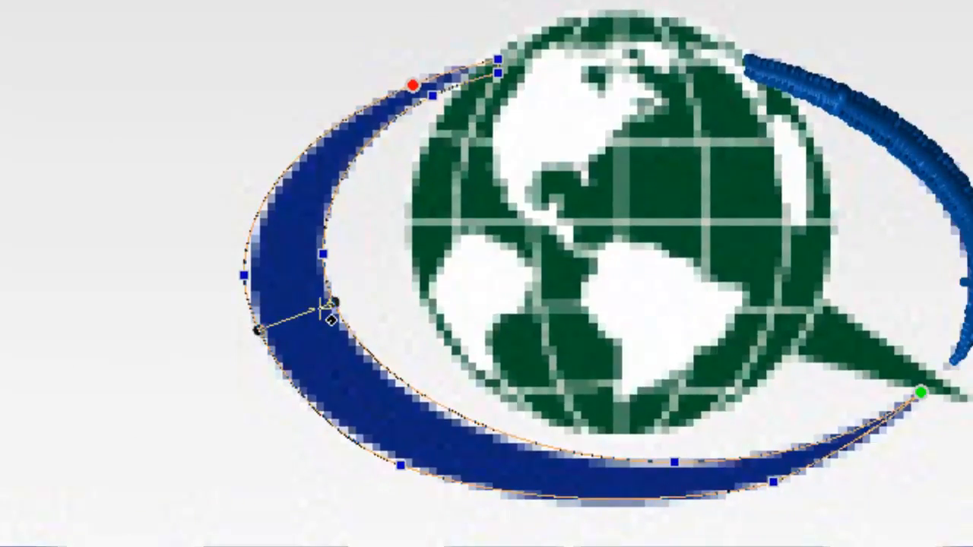
pyautogui.click(333, 303)
pyautogui.click(455, 482)
pyautogui.click(501, 489)
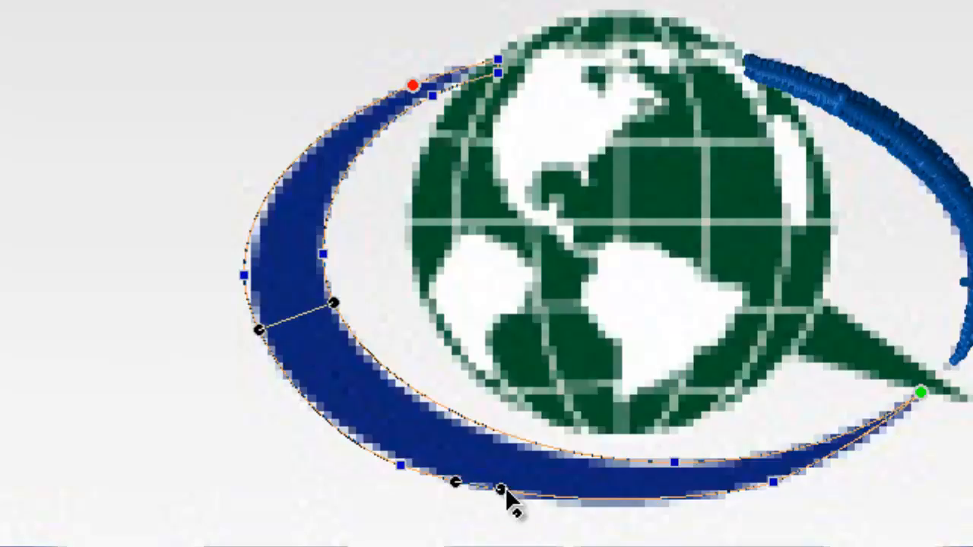
pyautogui.moveTo(502, 489); pyautogui.dragTo(485, 412)
pyautogui.click(785, 453)
pyautogui.click(798, 471)
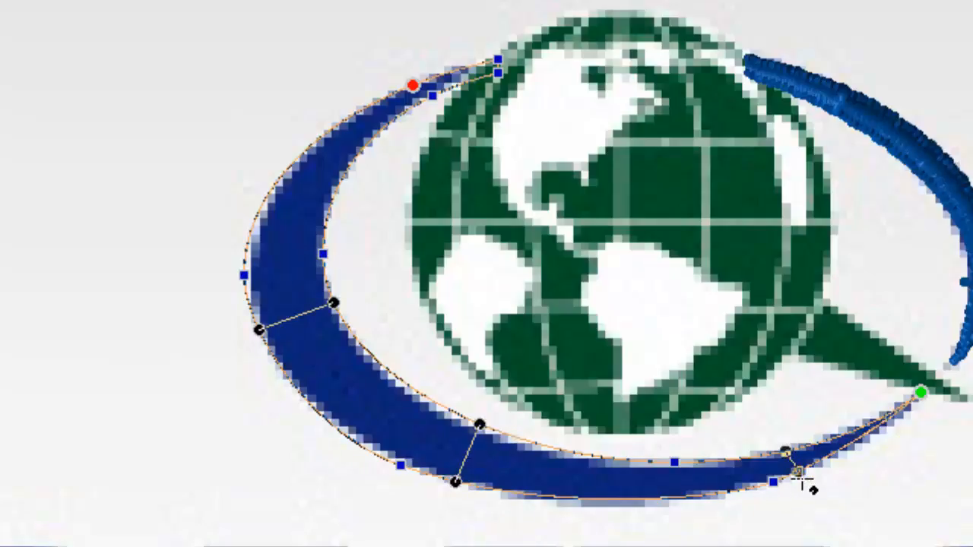
pyautogui.click(434, 77)
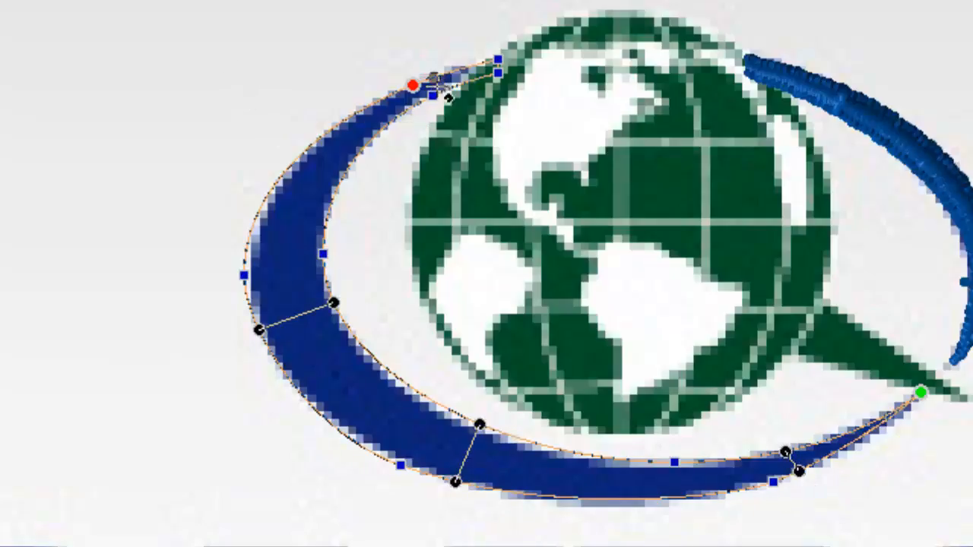
pyautogui.click(442, 90)
pyautogui.click(287, 166)
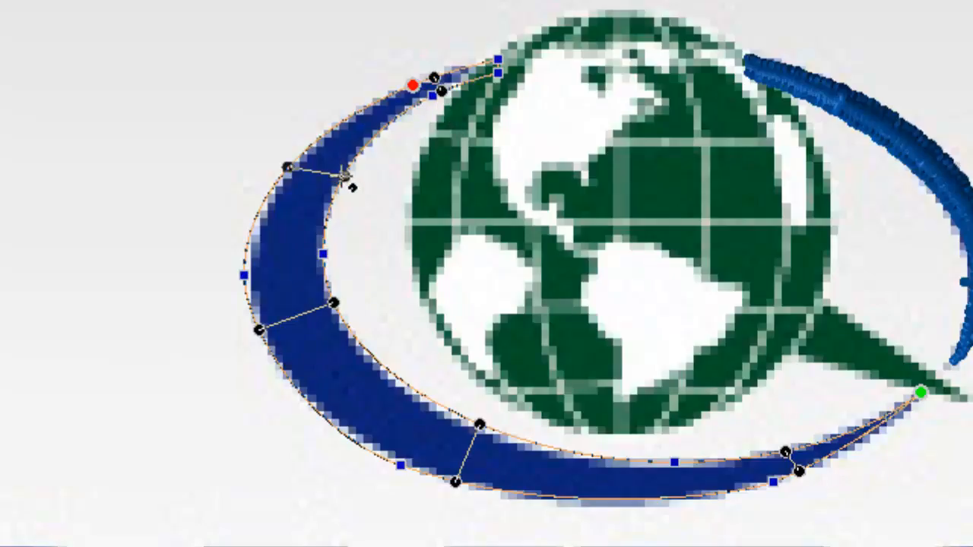
pyautogui.click(338, 185)
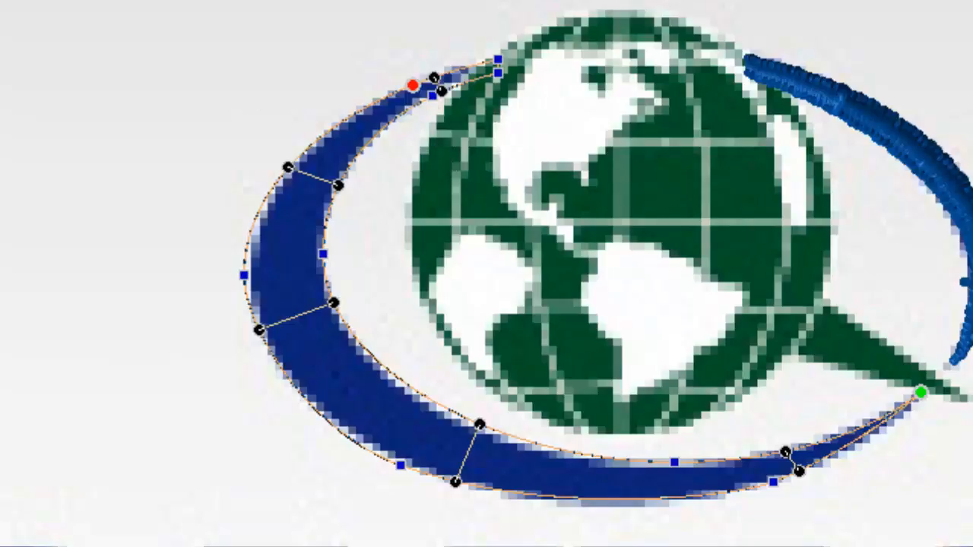
pyautogui.press('Return')
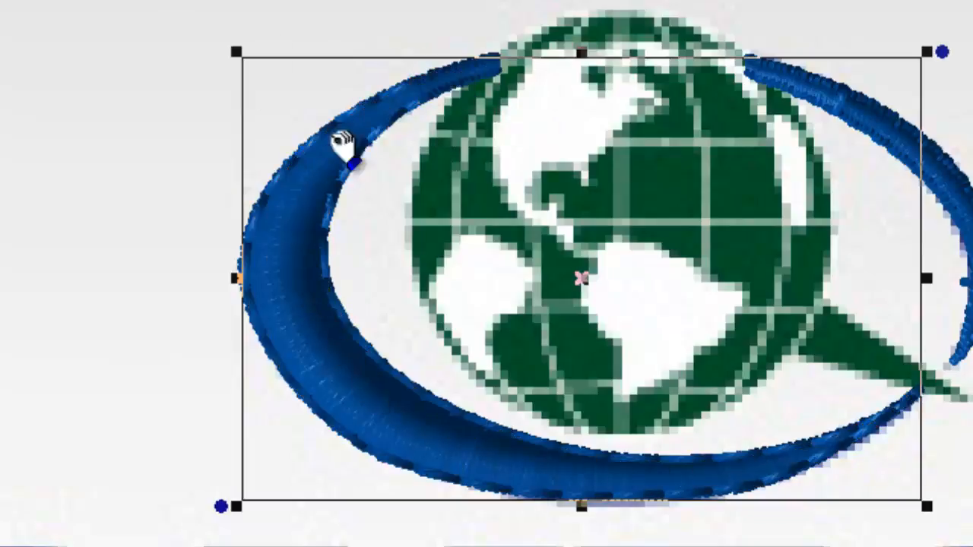
pyautogui.press('Escape')
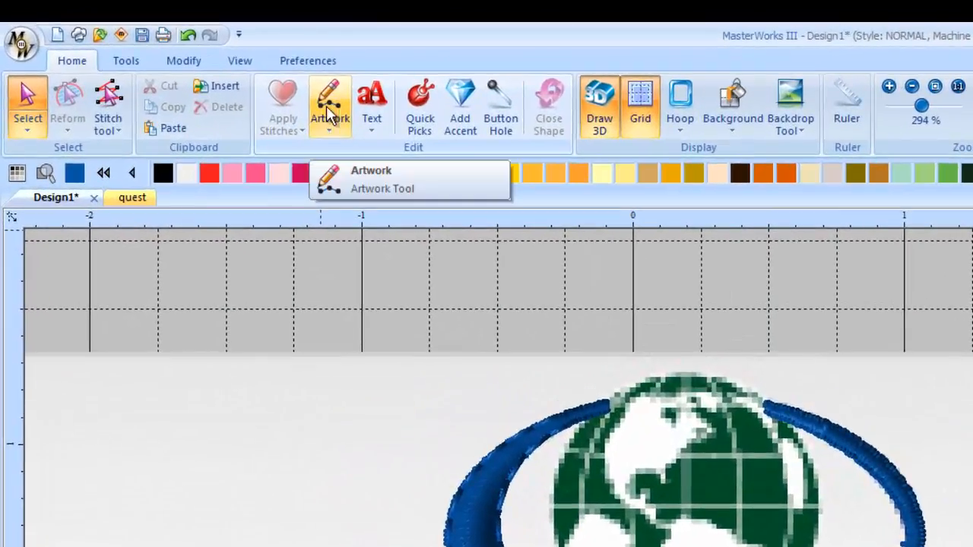
# Step: Draw an ellipse artwork shape around the globe and adjust its top and sides to fit the globe's outline
pyautogui.click(329, 124)
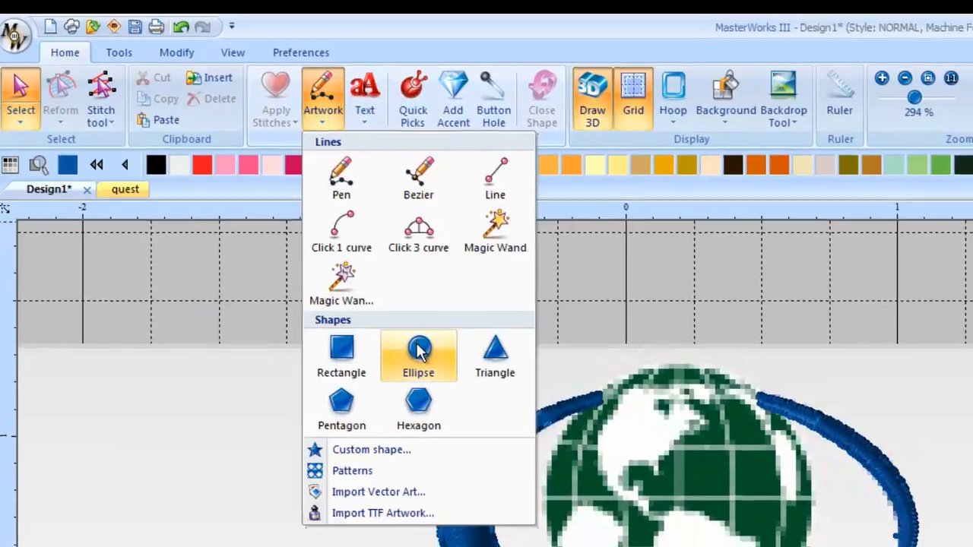
pyautogui.click(426, 358)
pyautogui.moveTo(340, 122); pyautogui.dragTo(616, 396)
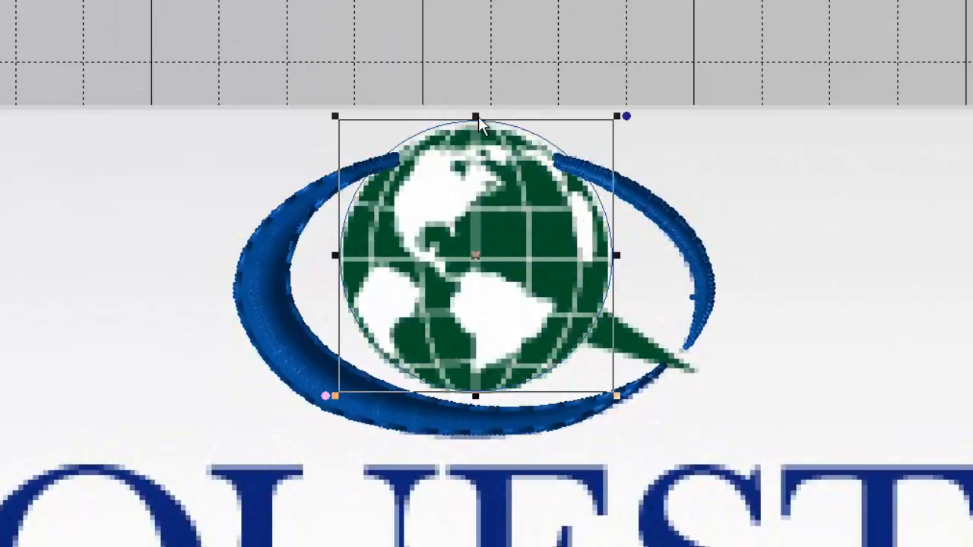
pyautogui.moveTo(476, 116); pyautogui.dragTo(475, 120)
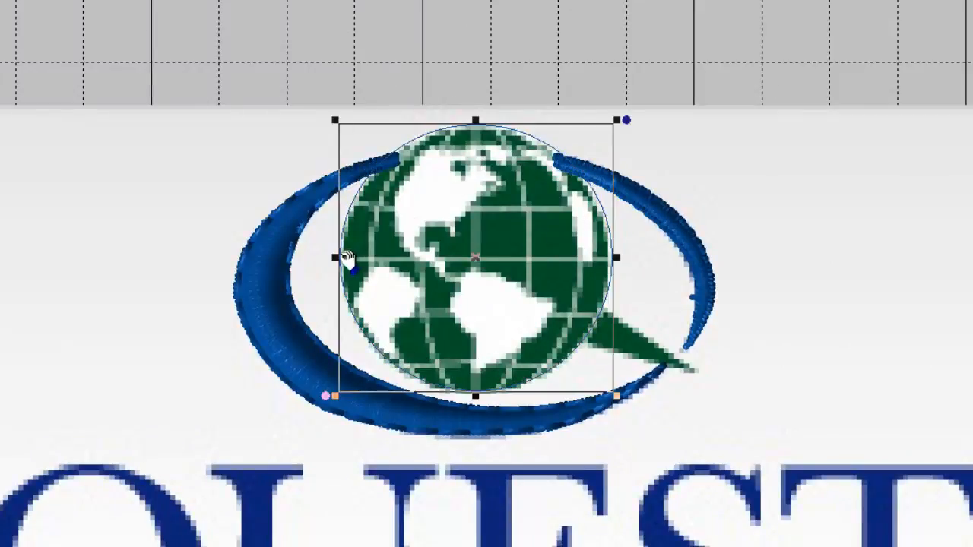
pyautogui.moveTo(335, 257); pyautogui.dragTo(335, 257)
pyautogui.moveTo(620, 257); pyautogui.dragTo(612, 259)
pyautogui.click(614, 258)
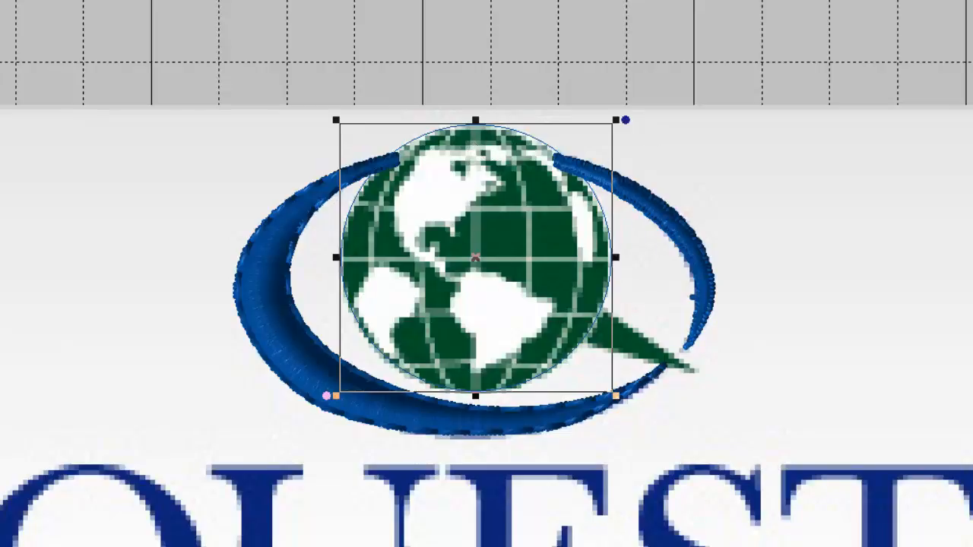
# Step: Copy the globe circle and paste two duplicates of it in place
pyautogui.rightClick(517, 129)
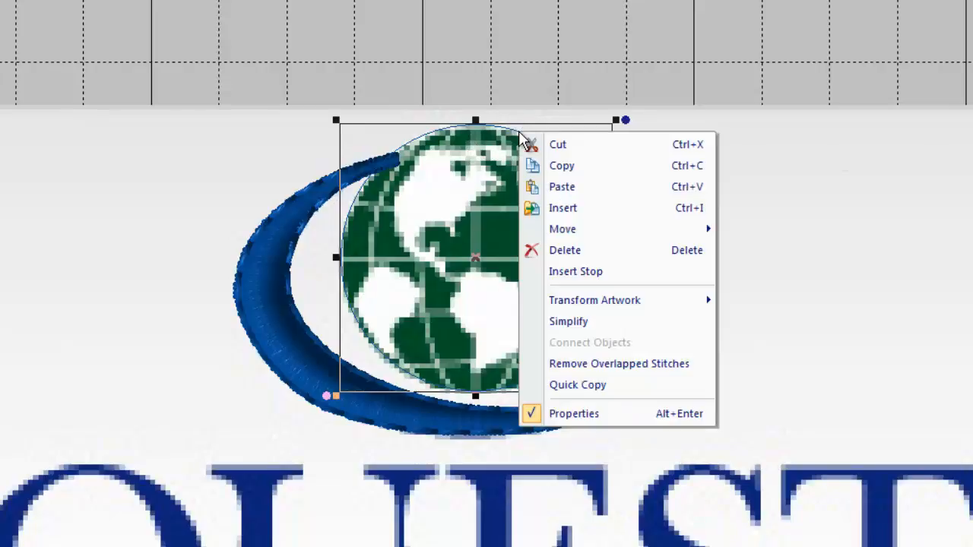
pyautogui.click(610, 180)
pyautogui.rightClick(551, 150)
pyautogui.click(626, 200)
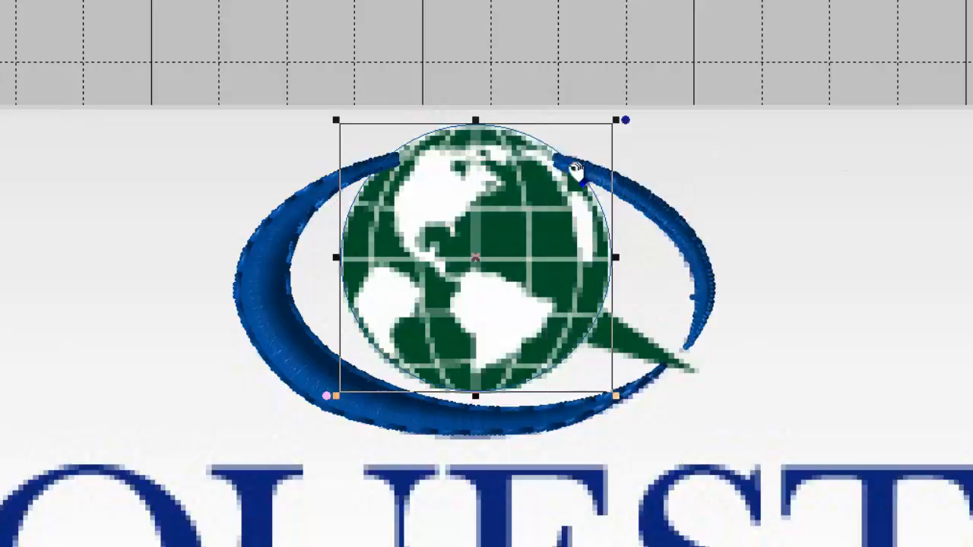
pyautogui.rightClick(549, 147)
pyautogui.click(631, 205)
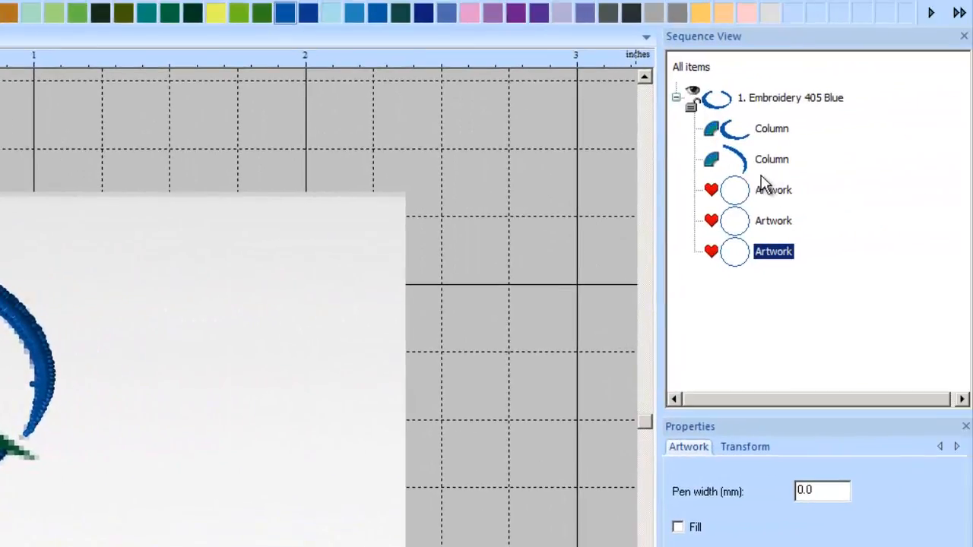
# Step: Select the first of the three globe circles in the sequence and recolor it to 509 Leaf Green
pyautogui.click(772, 188)
pyautogui.click(773, 221)
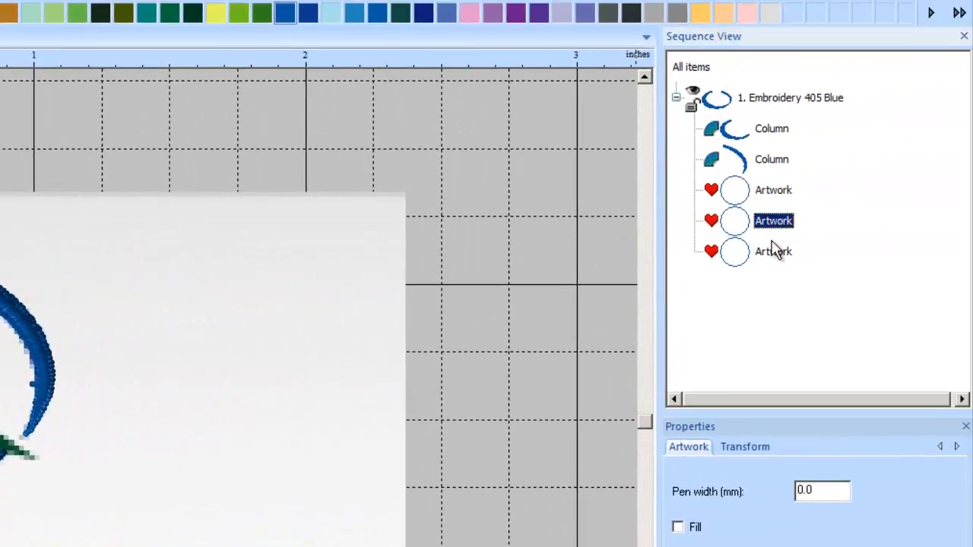
pyautogui.click(773, 251)
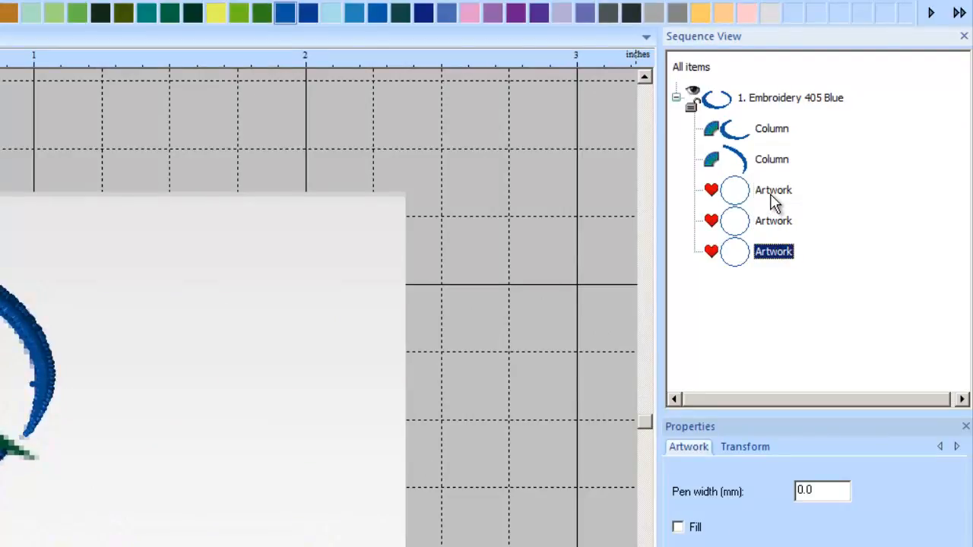
pyautogui.click(773, 190)
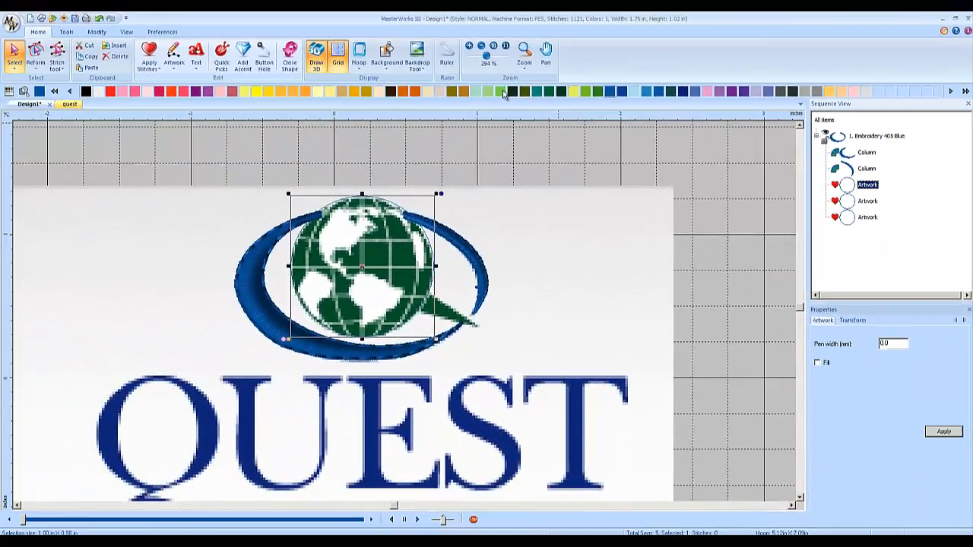
pyautogui.click(504, 91)
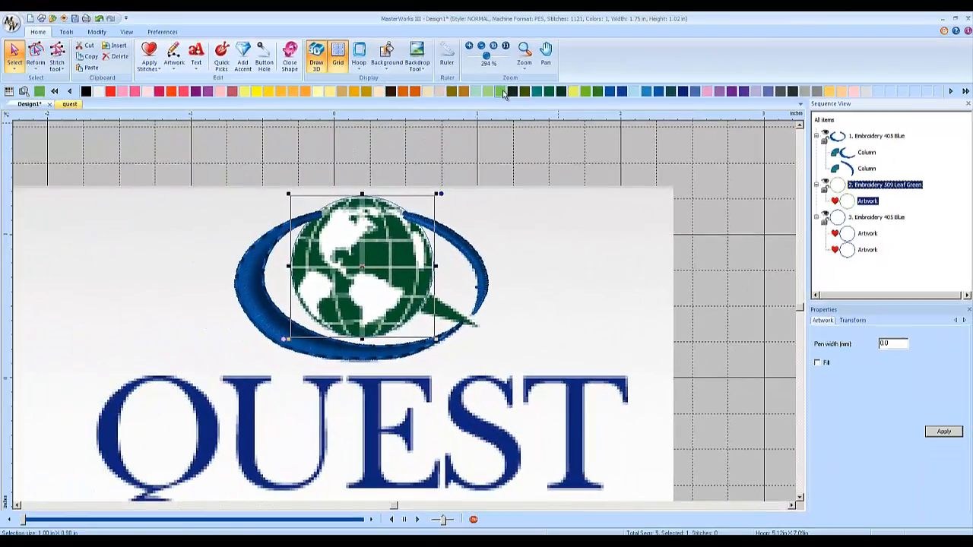
# Step: Apply a Standard fill to the green globe circle
pyautogui.click(148, 57)
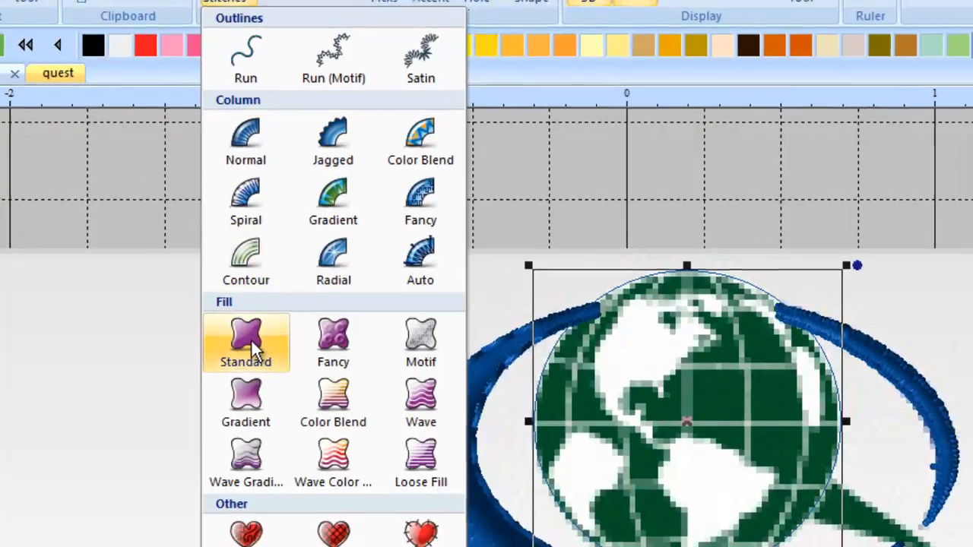
pyautogui.click(253, 342)
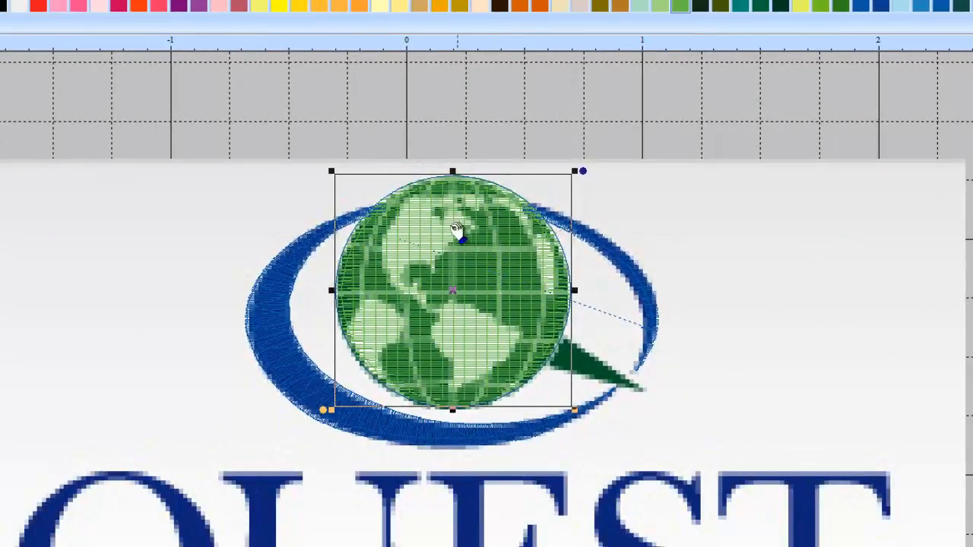
pyautogui.moveTo(440, 279); pyautogui.dragTo(462, 374)
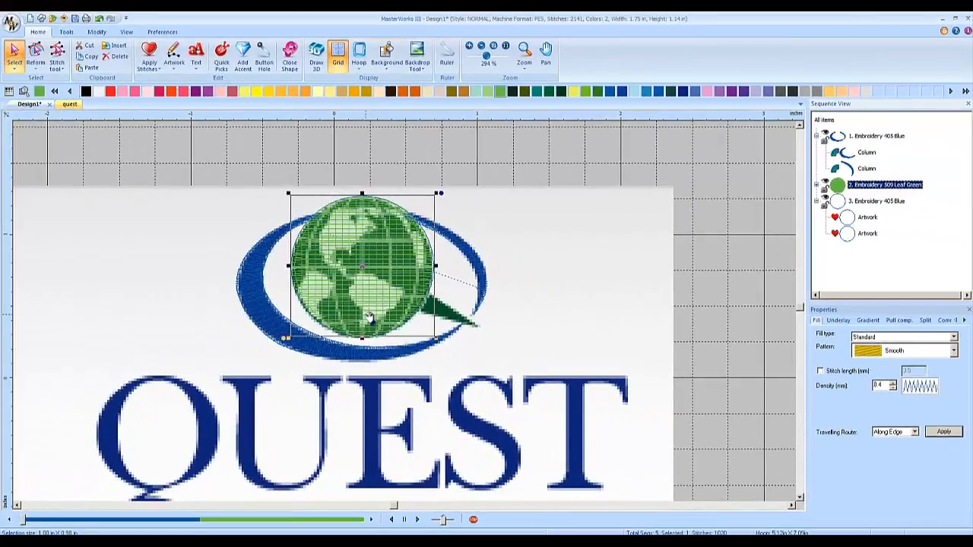
# Step: Convert the second globe circle to Contour column stitches with a horizontal direction line across its middle, and show the design in 3D
pyautogui.click(867, 218)
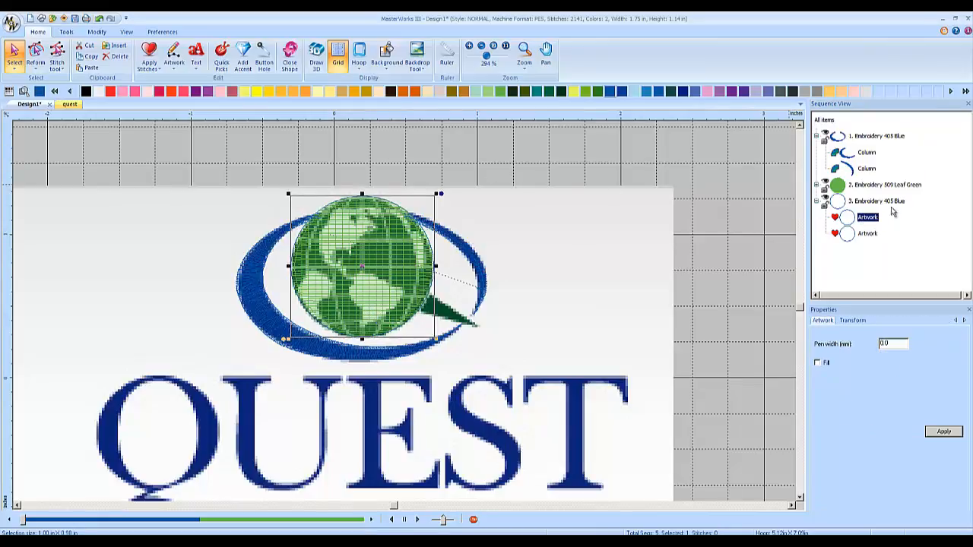
pyautogui.click(149, 59)
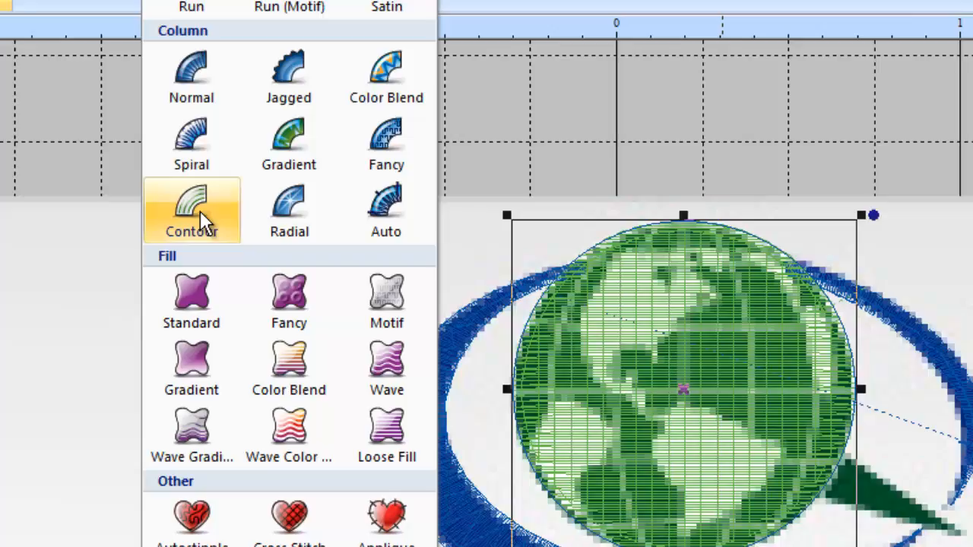
pyautogui.click(200, 211)
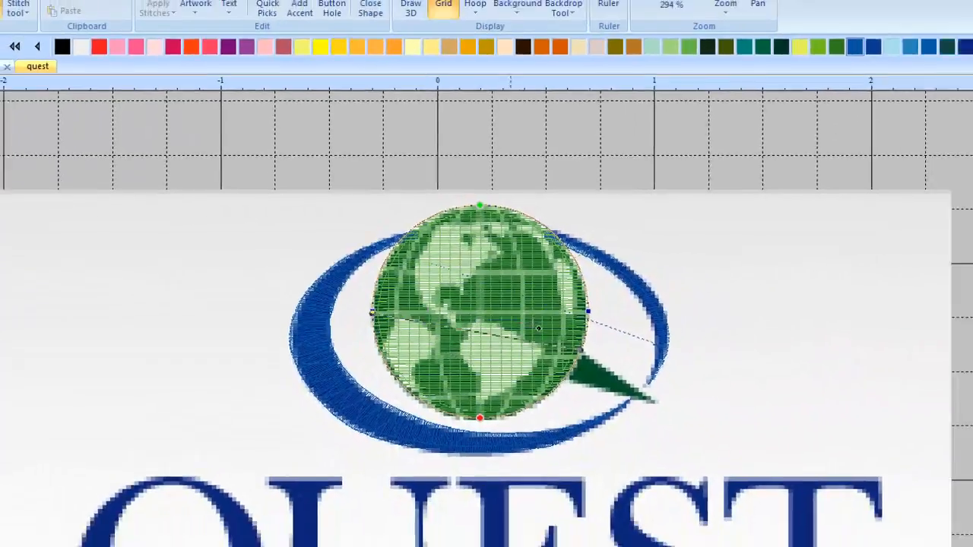
pyautogui.moveTo(514, 391); pyautogui.dragTo(856, 390)
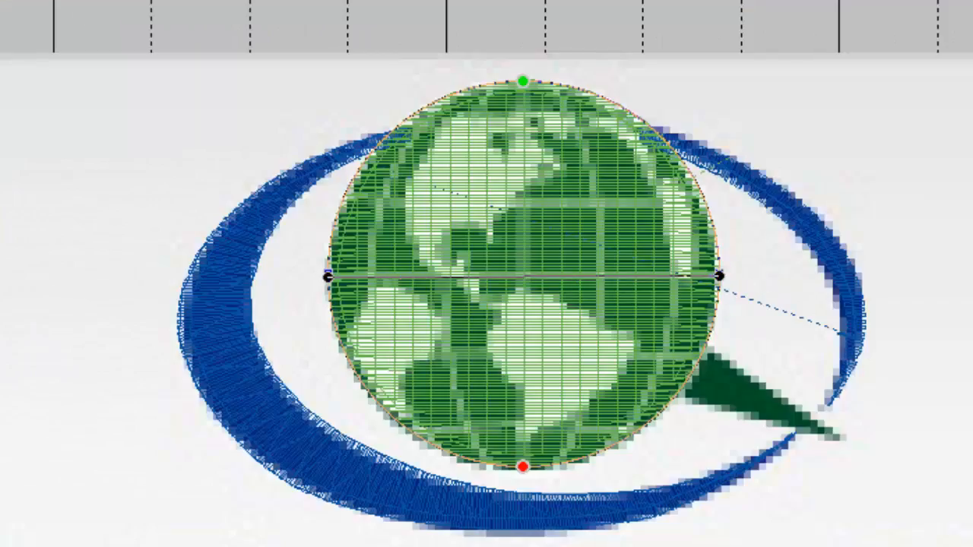
pyautogui.click(1, 72)
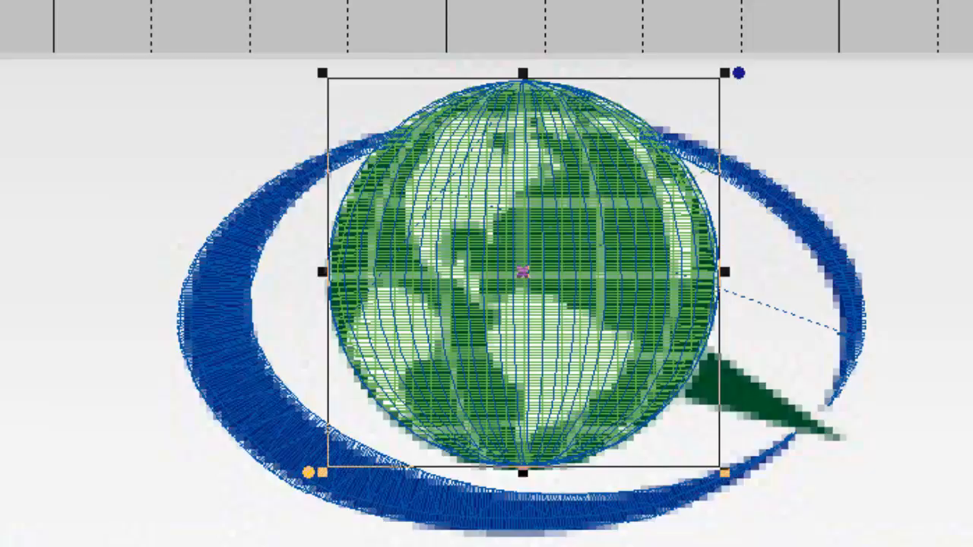
pyautogui.press('t')
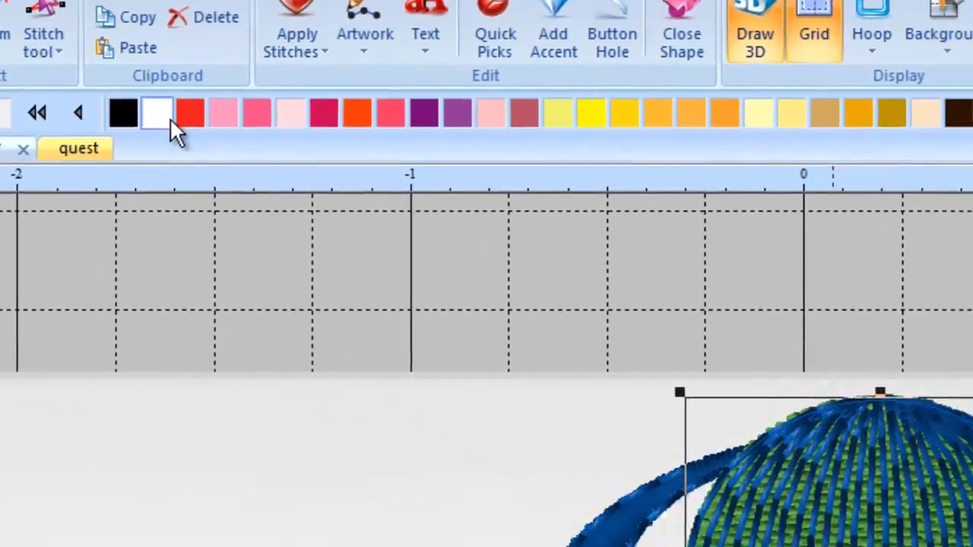
# Step: Recolor the globe's contour column to White and set its contour density to 3 mm
pyautogui.click(72, 26)
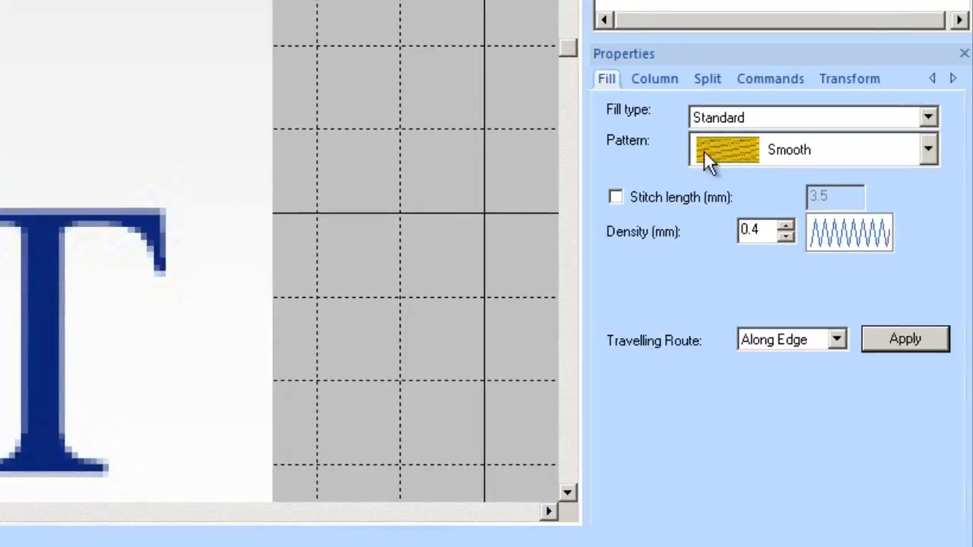
pyautogui.click(660, 84)
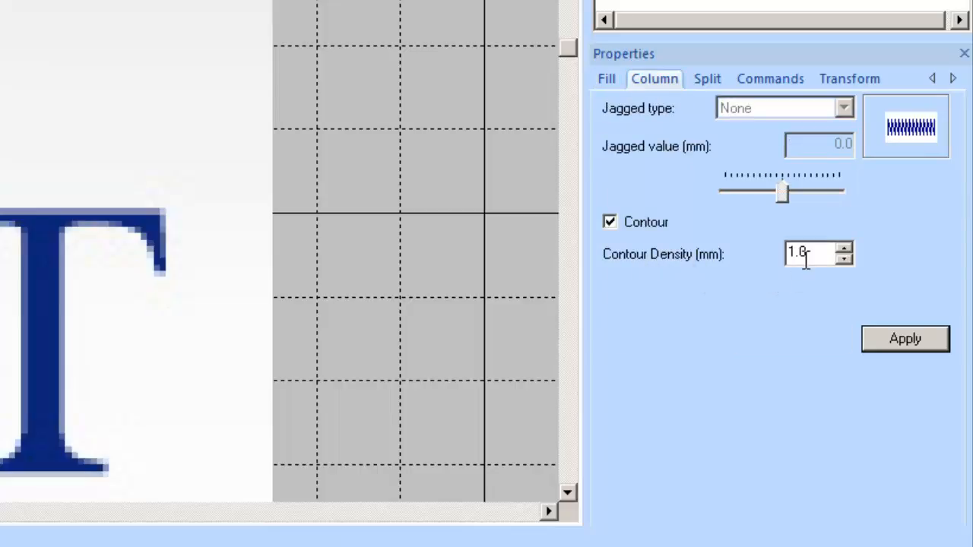
pyautogui.doubleClick(806, 257)
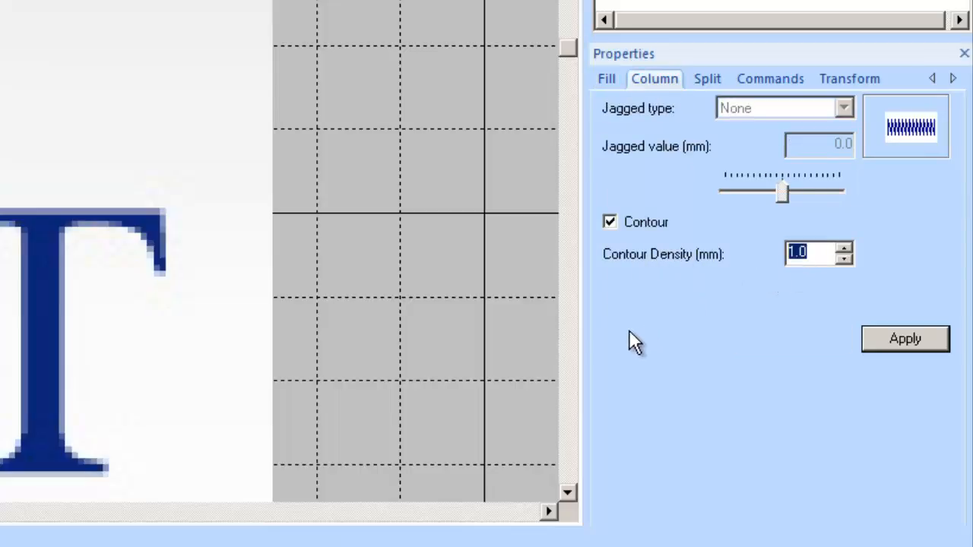
pyautogui.write('3')
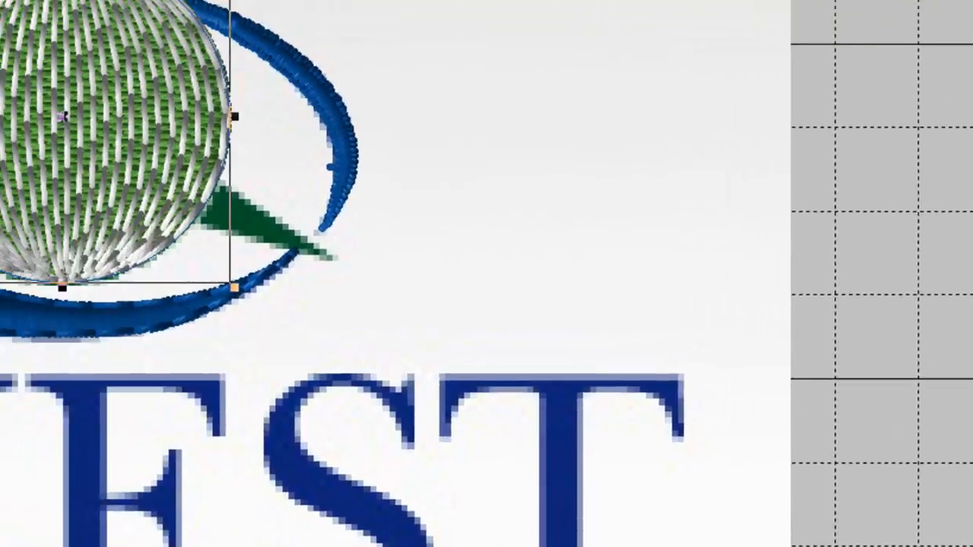
pyautogui.press('Return')
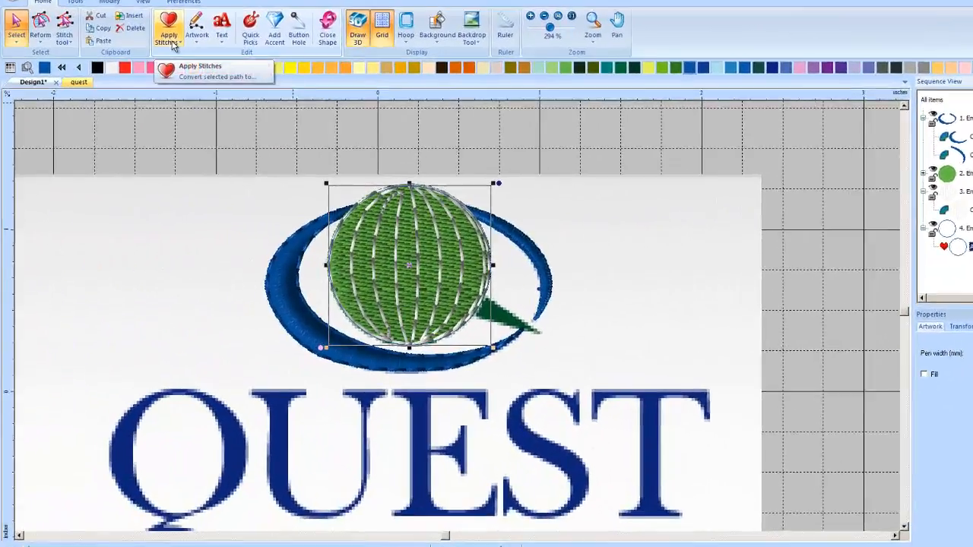
# Step: Try to convert the remaining globe circle to Contour column stitches with a vertical direction line from its top to its bottom
pyautogui.click(173, 43)
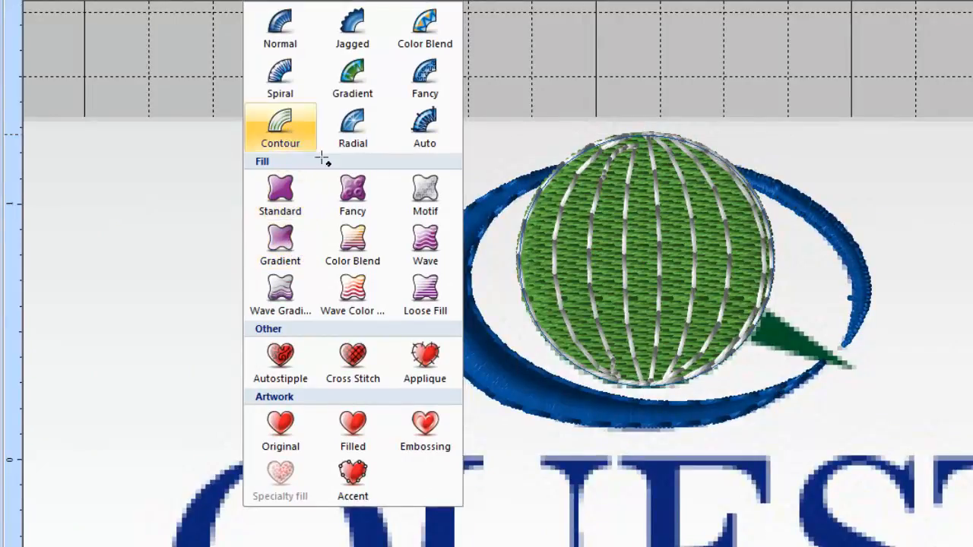
pyautogui.click(292, 140)
pyautogui.moveTo(646, 137); pyautogui.dragTo(647, 386)
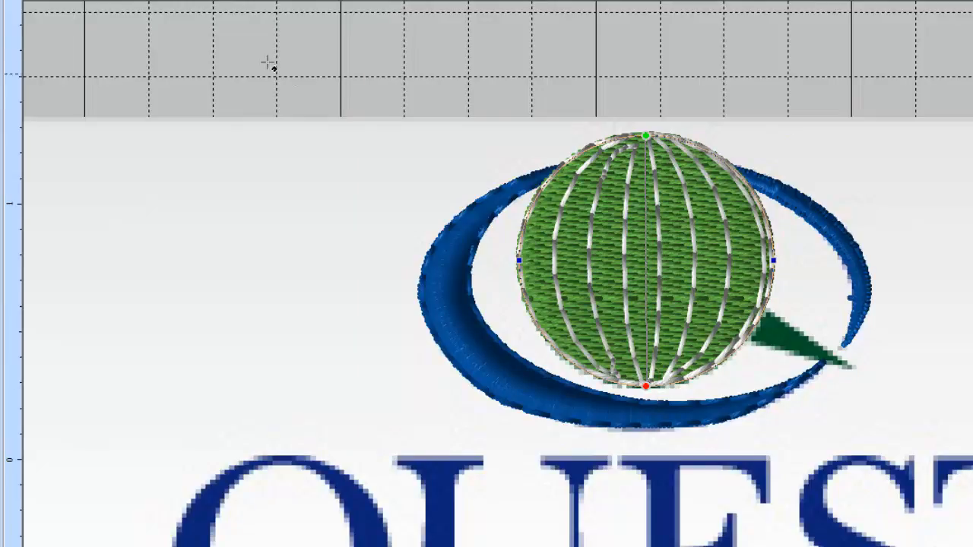
pyautogui.press('Return')
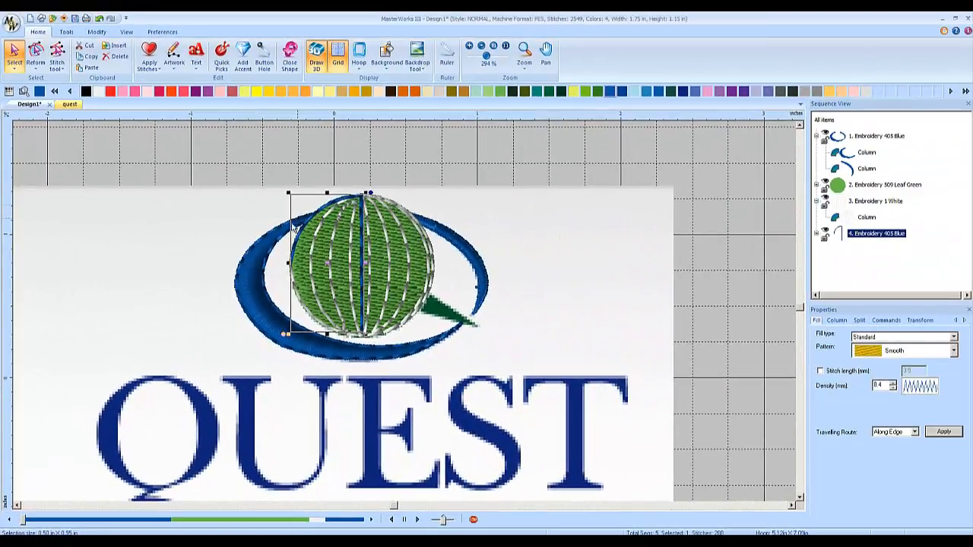
# Step: Delete the last blue object made from the third globe circle and clear the selection
pyautogui.click(861, 235)
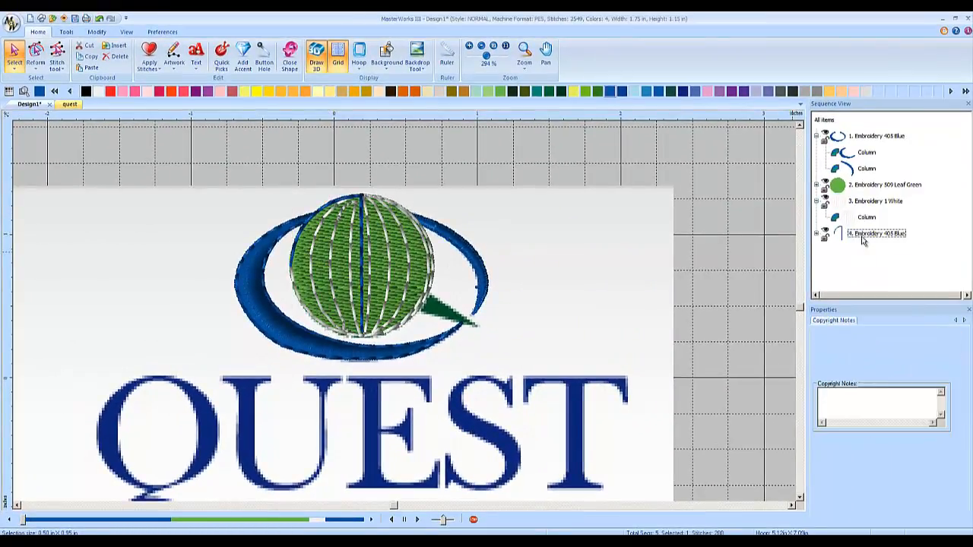
pyautogui.press('Delete')
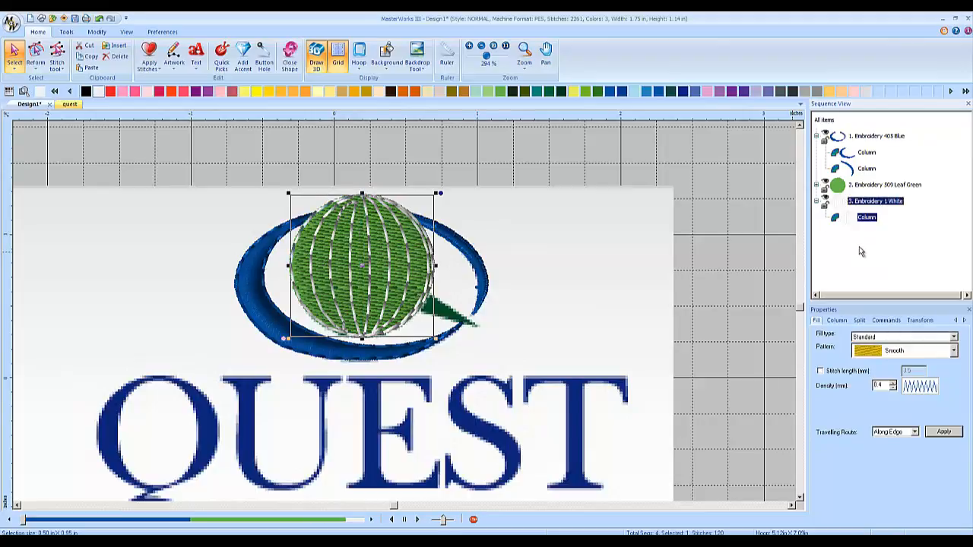
pyautogui.click(525, 227)
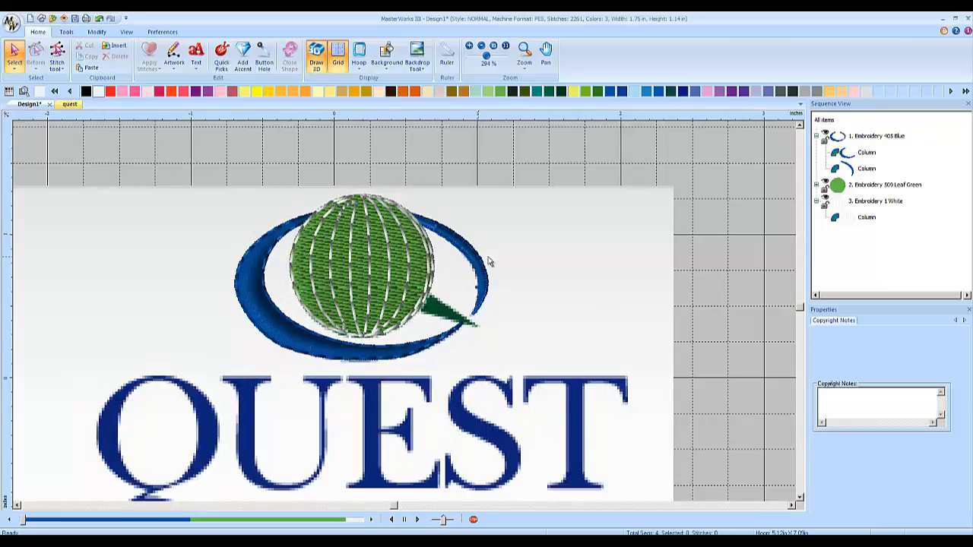
# Step: Turn off the 3D view and trace North, Central and South America on the globe as one Line artwork outline, starting at South America's southern tip
pyautogui.click(316, 54)
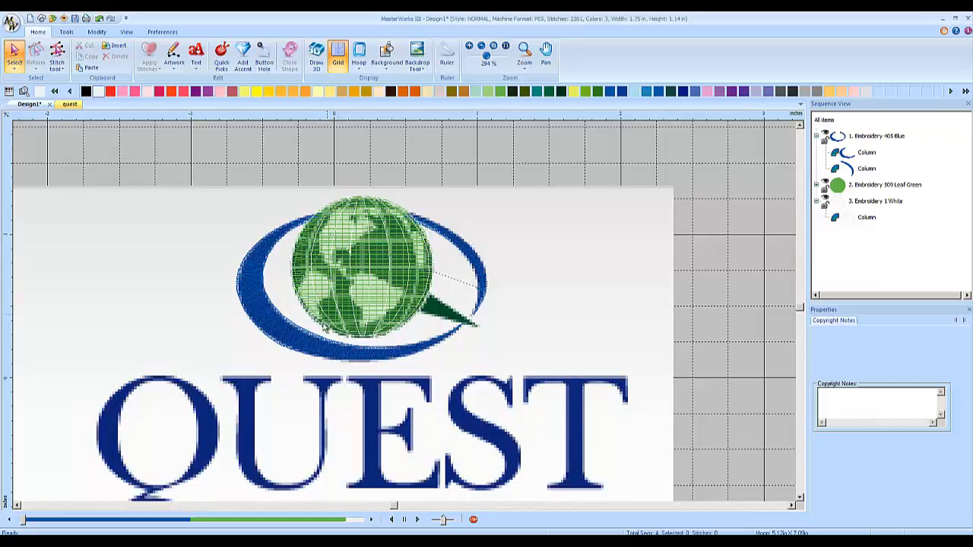
pyautogui.click(174, 57)
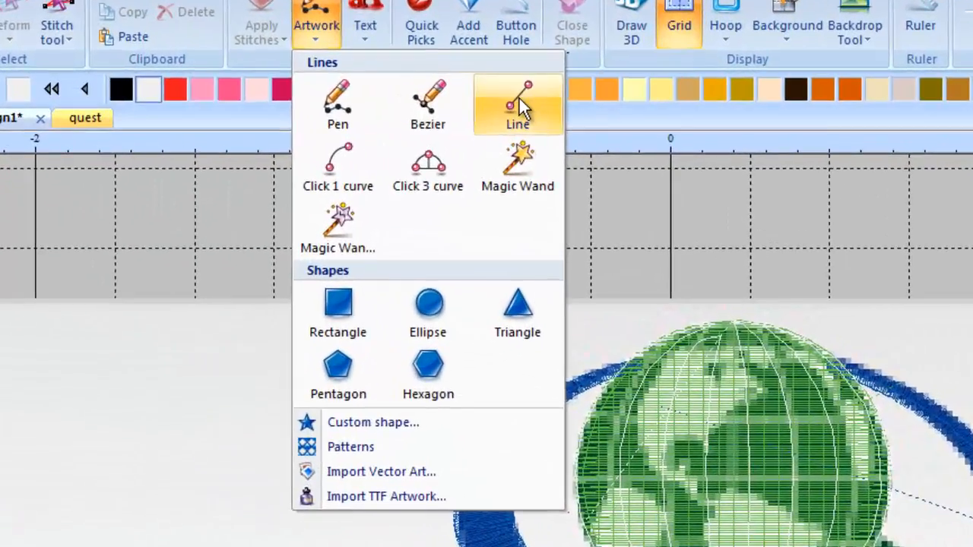
pyautogui.click(265, 102)
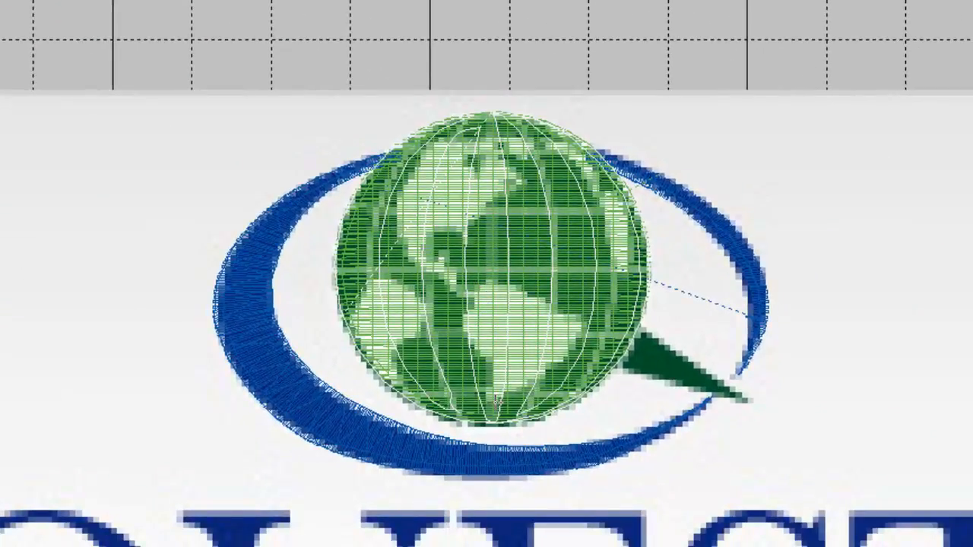
pyautogui.click(535, 378)
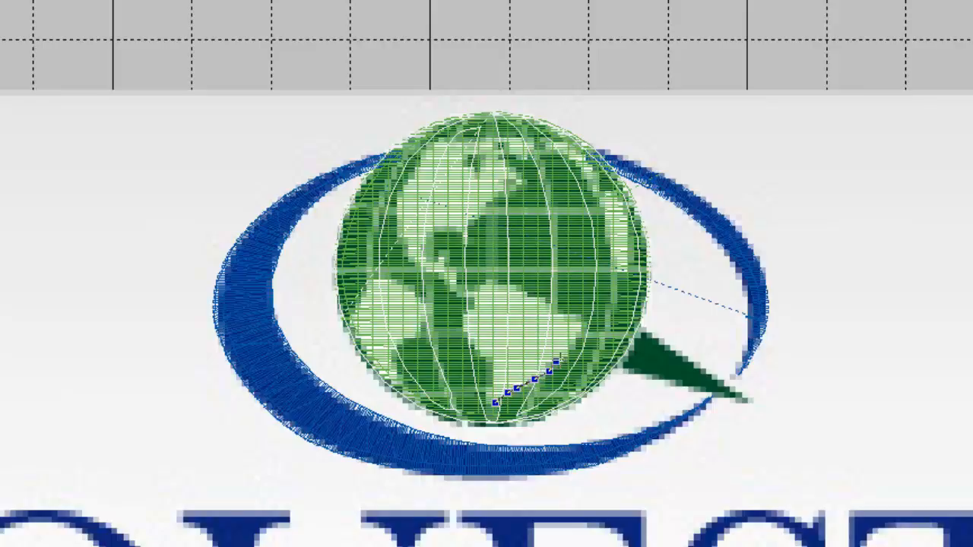
pyautogui.click(580, 319)
pyautogui.click(568, 313)
pyautogui.click(548, 308)
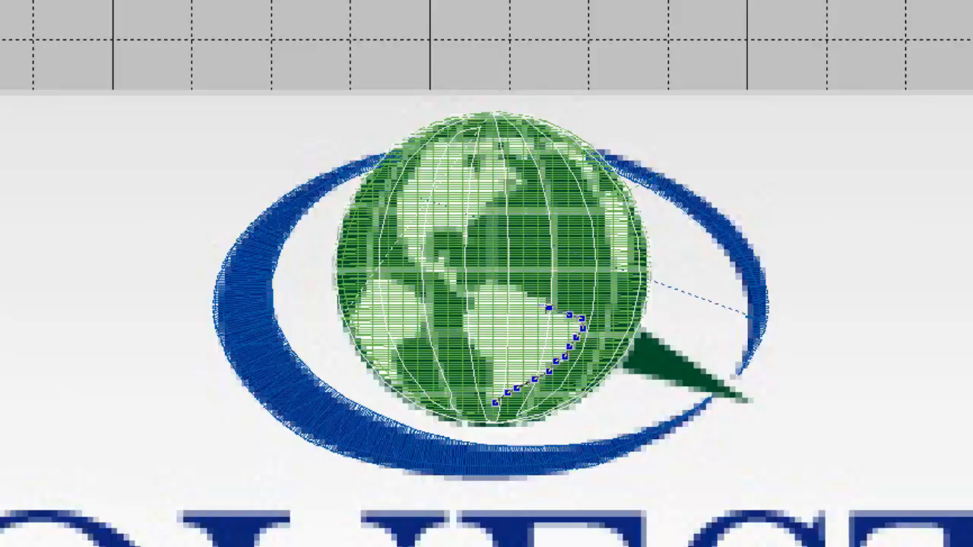
pyautogui.click(518, 288)
pyautogui.click(505, 281)
pyautogui.click(490, 282)
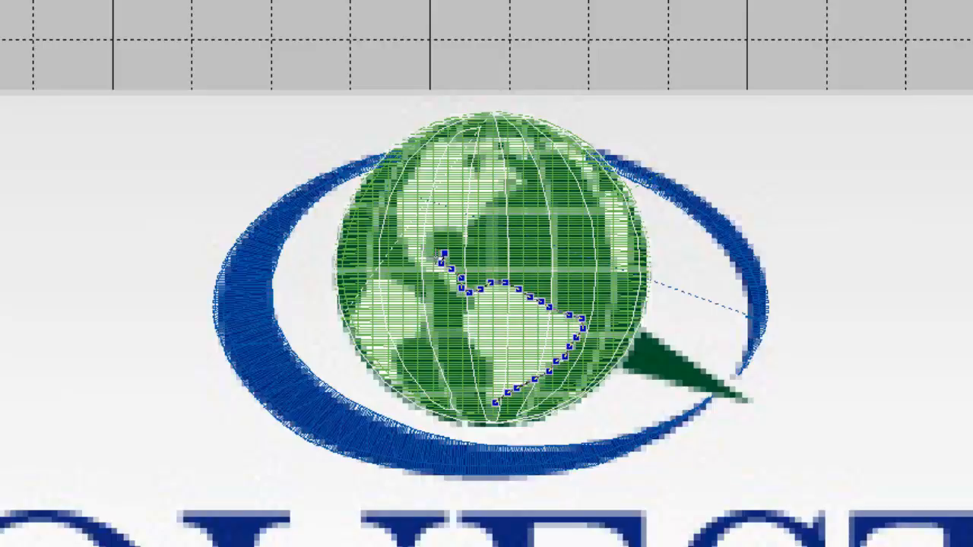
pyautogui.click(424, 245)
pyautogui.click(431, 234)
pyautogui.click(441, 227)
pyautogui.click(457, 227)
pyautogui.click(458, 239)
pyautogui.click(480, 212)
pyautogui.click(485, 205)
pyautogui.click(494, 195)
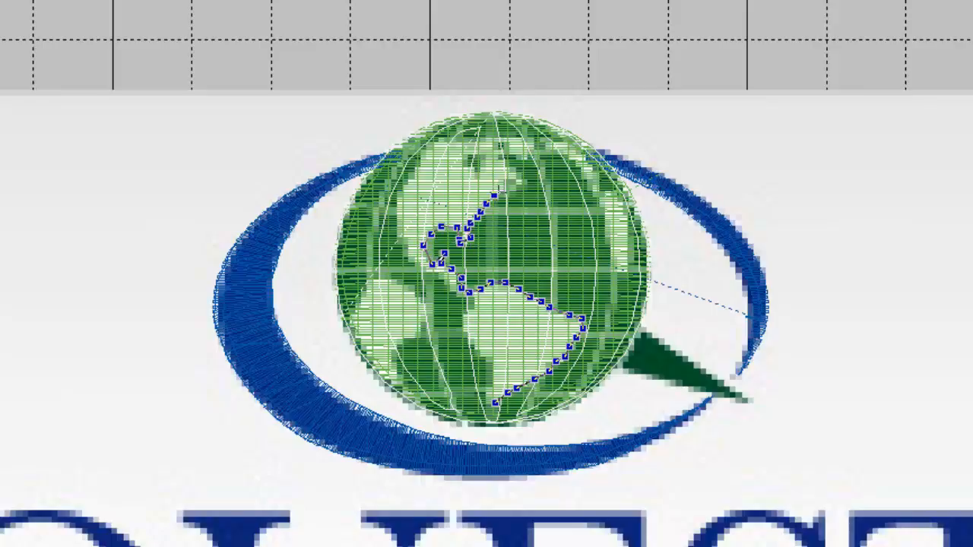
pyautogui.click(521, 186)
pyautogui.click(524, 180)
pyautogui.click(511, 168)
pyautogui.click(507, 156)
pyautogui.click(496, 155)
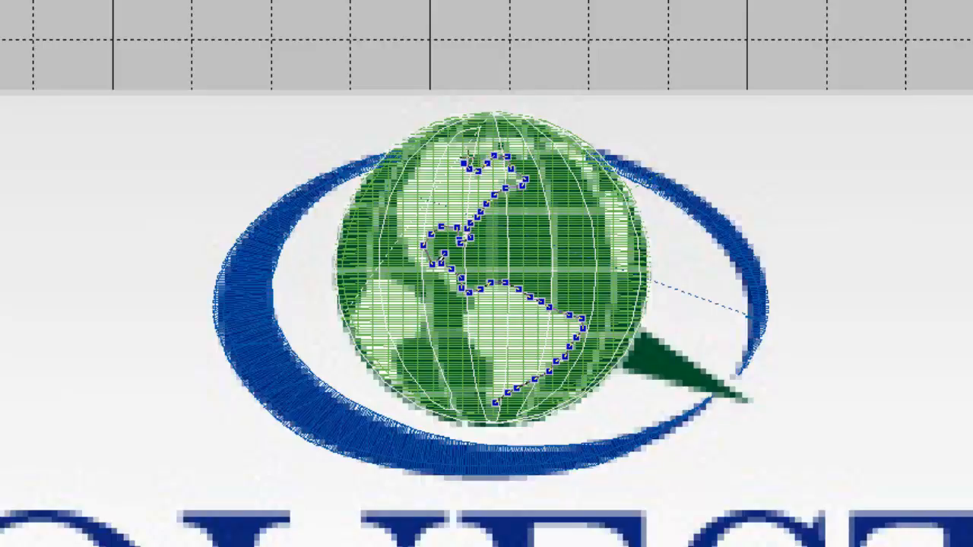
pyautogui.click(424, 154)
pyautogui.click(421, 165)
pyautogui.click(410, 175)
pyautogui.click(398, 208)
pyautogui.click(399, 221)
pyautogui.click(400, 232)
pyautogui.click(403, 243)
pyautogui.click(418, 265)
pyautogui.click(436, 281)
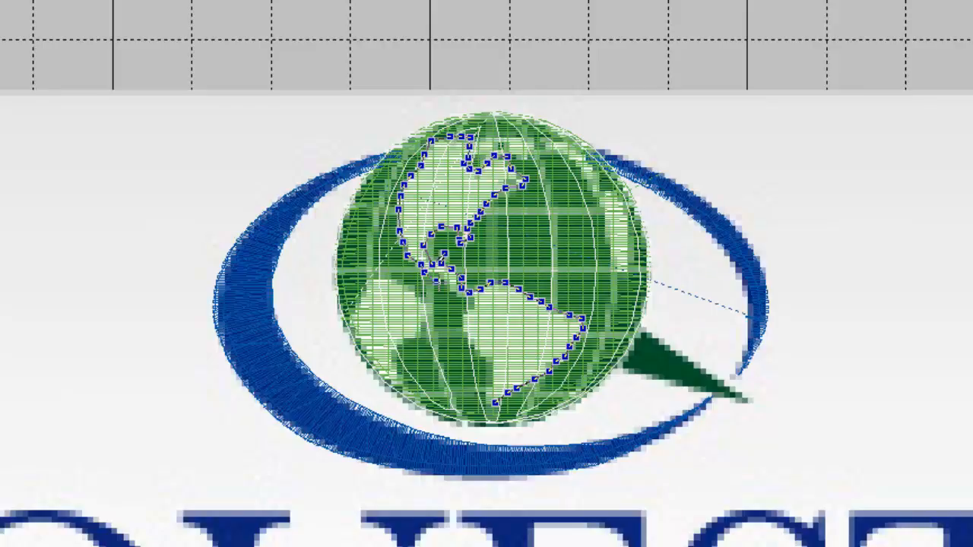
pyautogui.click(470, 300)
pyautogui.click(471, 312)
pyautogui.click(462, 323)
pyautogui.click(462, 329)
pyautogui.click(470, 344)
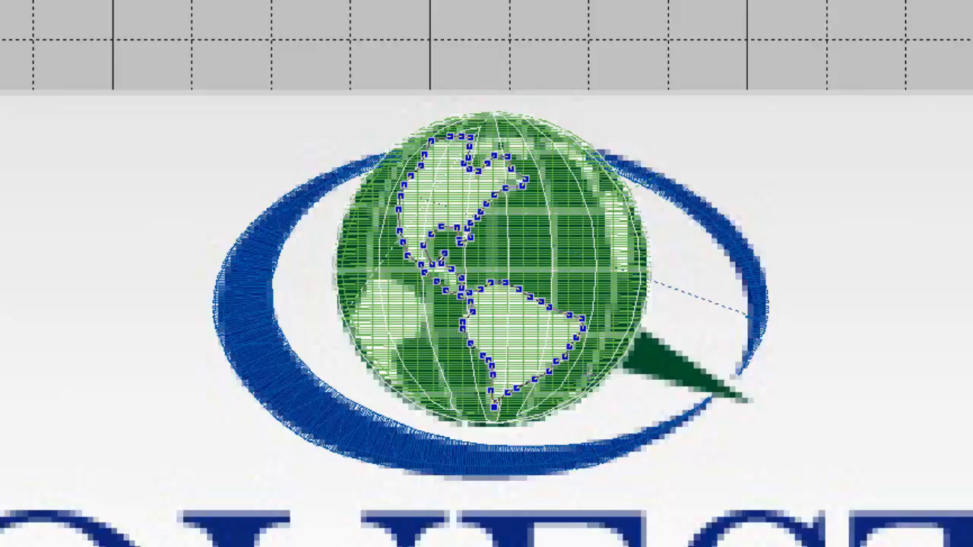
pyautogui.rightClick(832, 352)
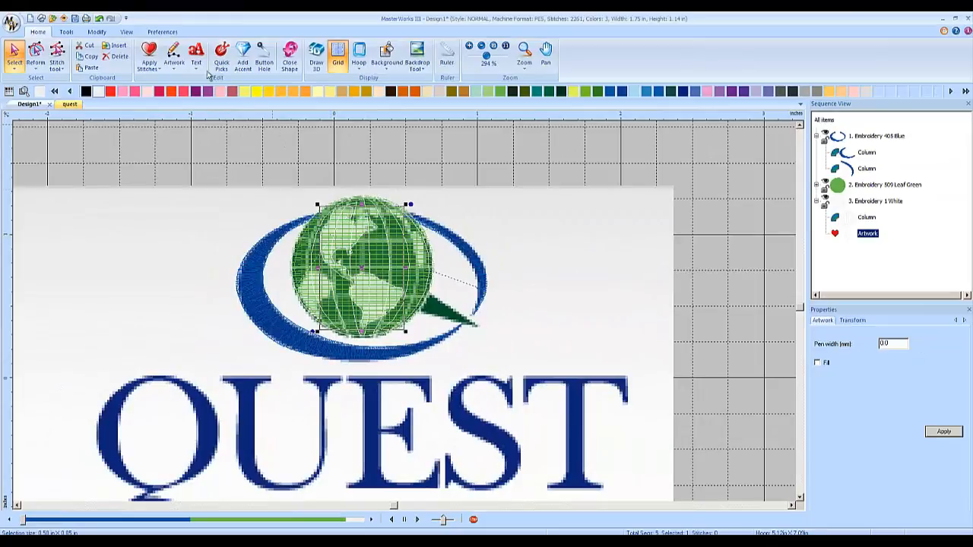
# Step: Convert the outline of the Americas to a Standard fill and check it briefly in the 3D view
pyautogui.click(156, 58)
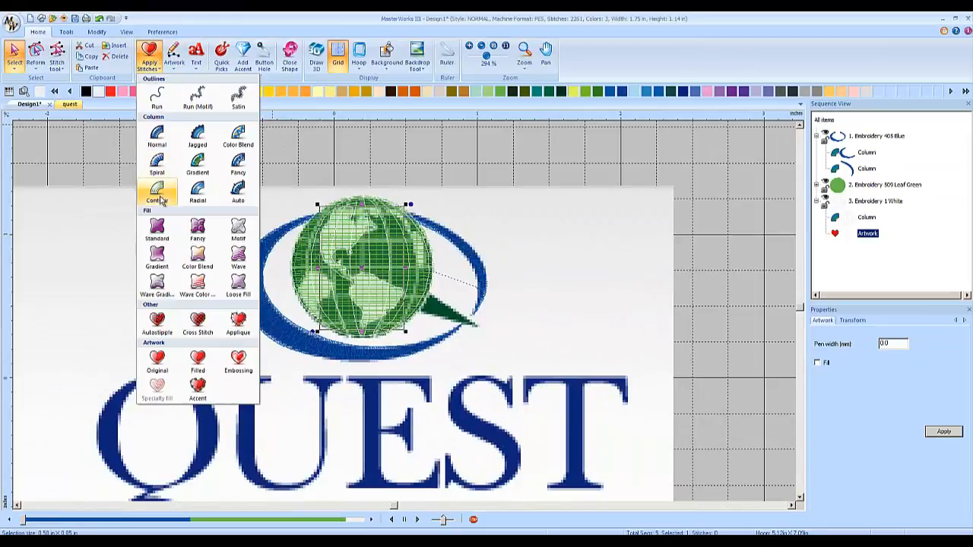
pyautogui.click(157, 228)
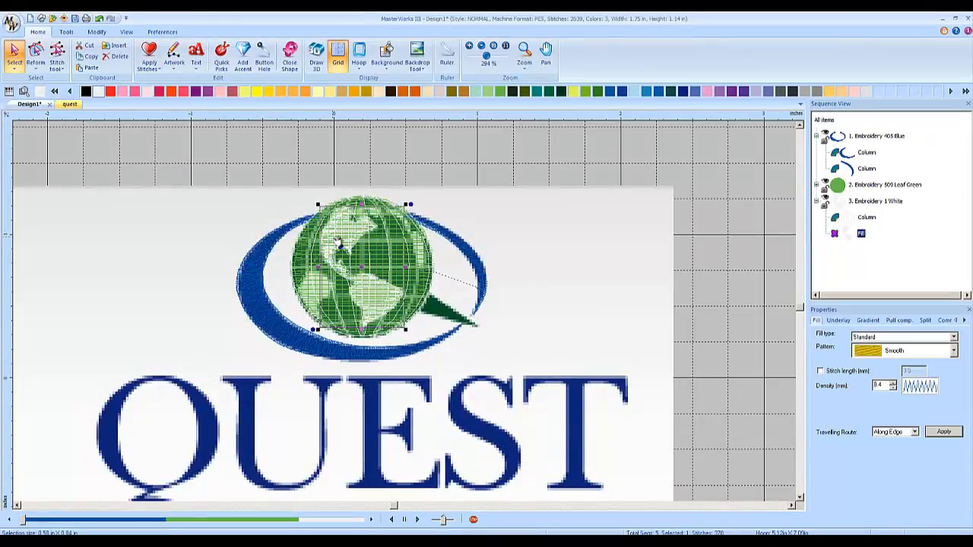
pyautogui.click(315, 60)
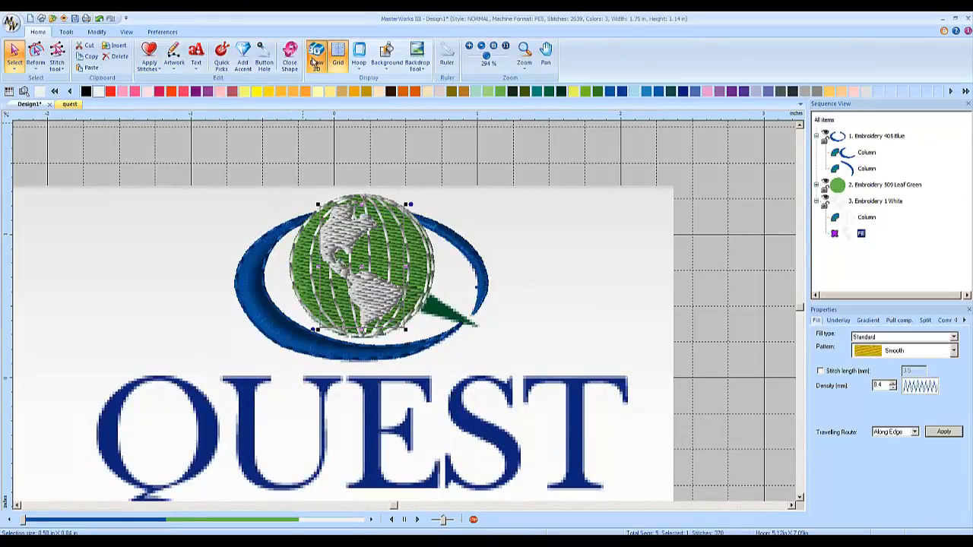
pyautogui.click(315, 61)
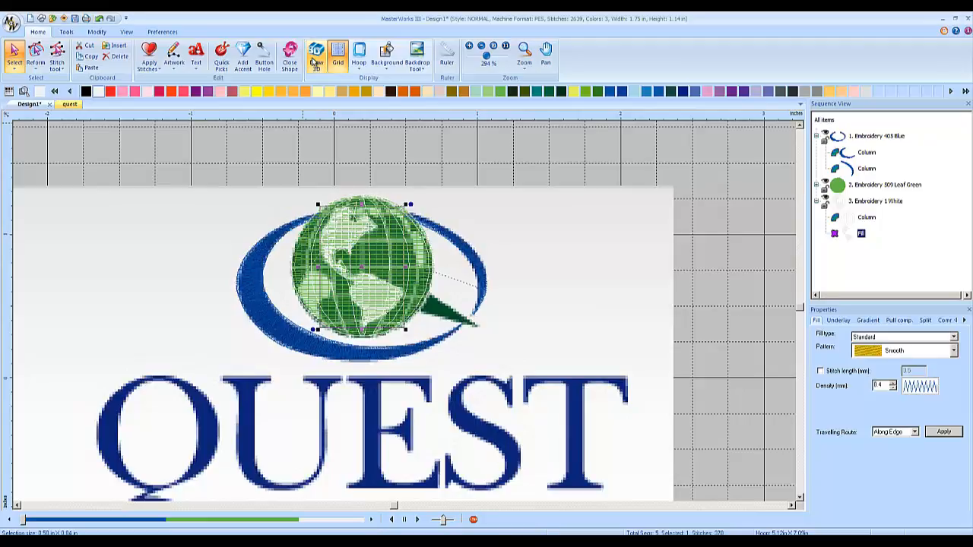
# Step: Trace the landmass on the globe's lower-left edge as Line artwork and convert it to a Standard fill
pyautogui.click(174, 57)
pyautogui.click(220, 105)
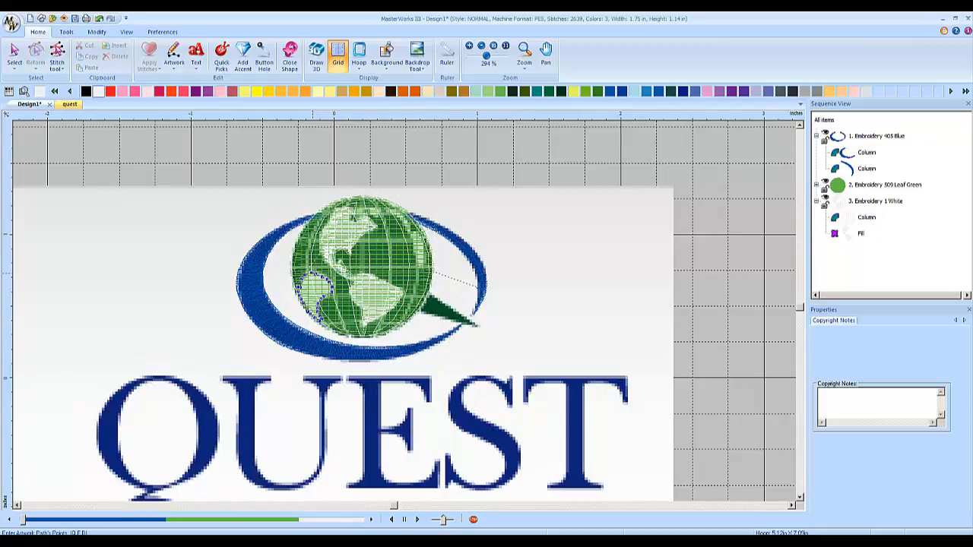
pyautogui.rightClick(312, 273)
pyautogui.click(148, 59)
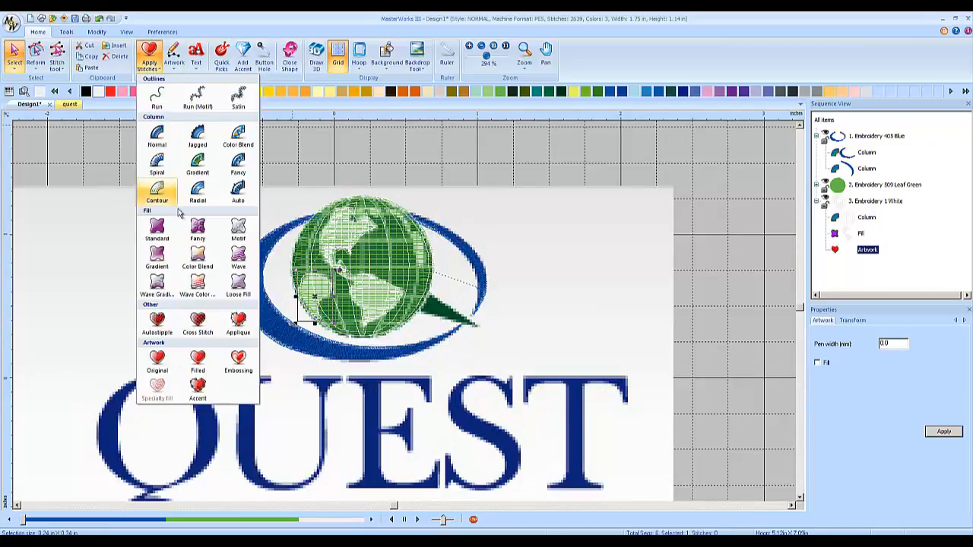
pyautogui.click(157, 228)
# Step: Trace the landmass along the globe's upper-right edge as Line artwork, convert it to a Standard fill, and check the globe in 3D
pyautogui.click(176, 61)
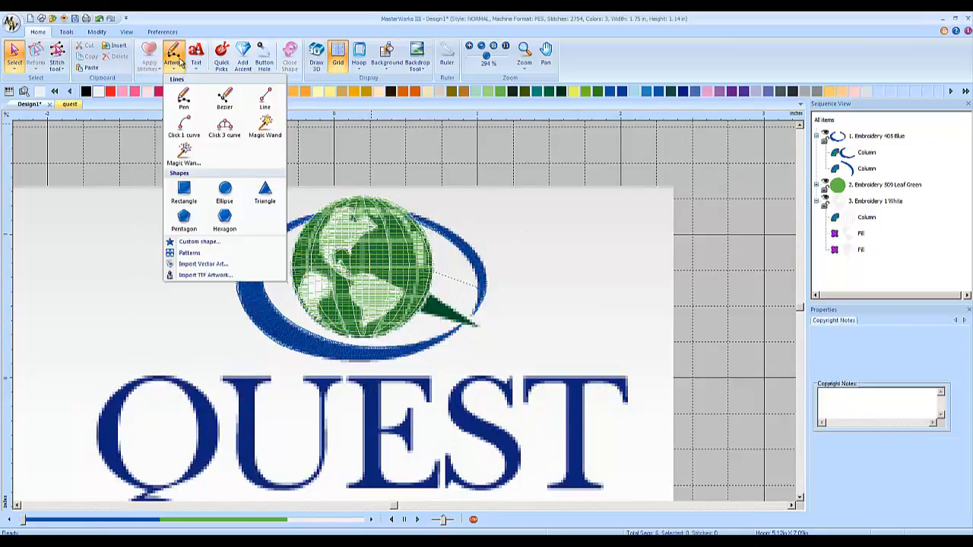
pyautogui.click(263, 97)
pyautogui.click(175, 60)
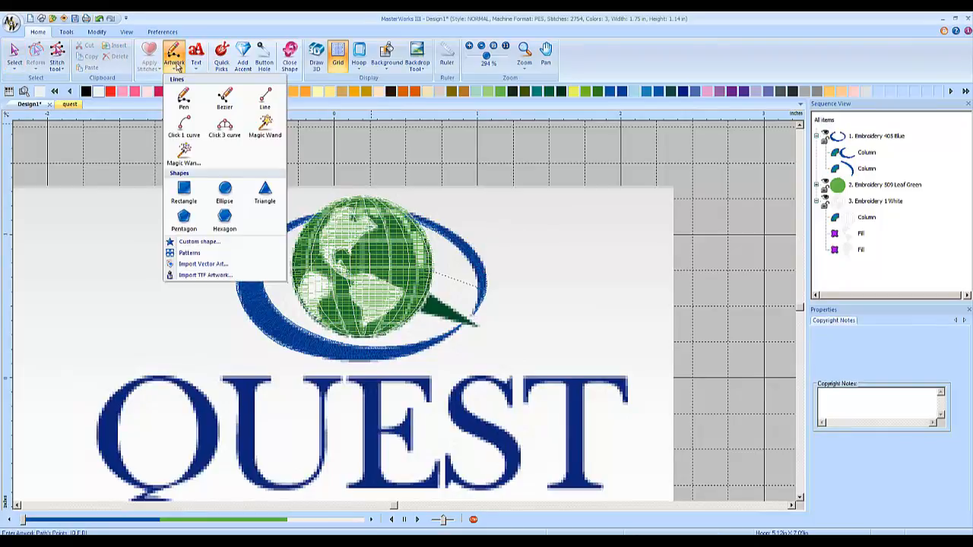
pyautogui.click(266, 100)
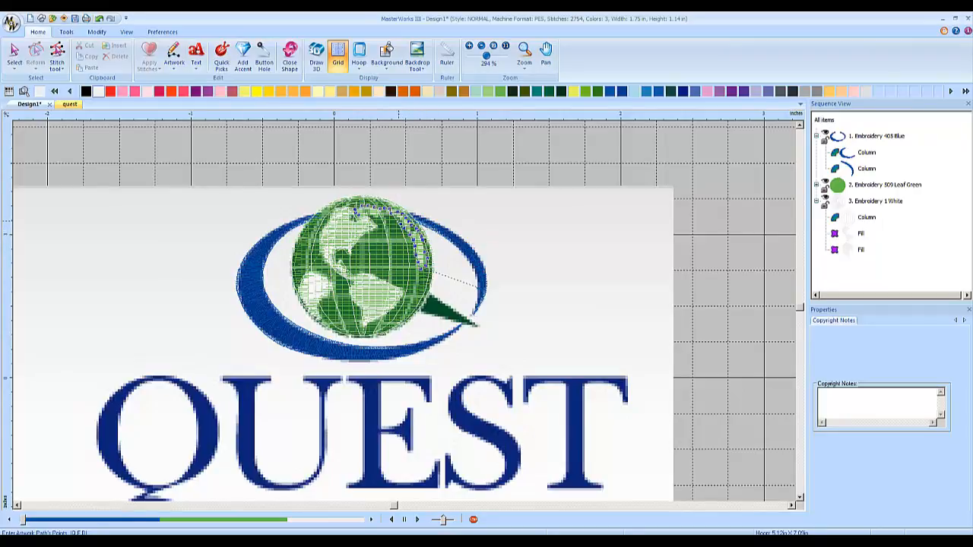
pyautogui.press('Return')
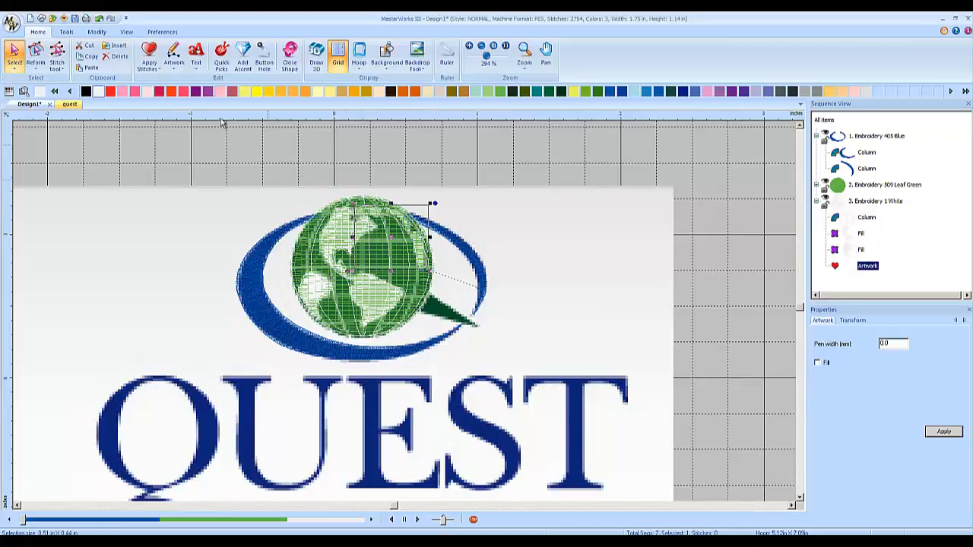
pyautogui.click(149, 54)
pyautogui.click(156, 228)
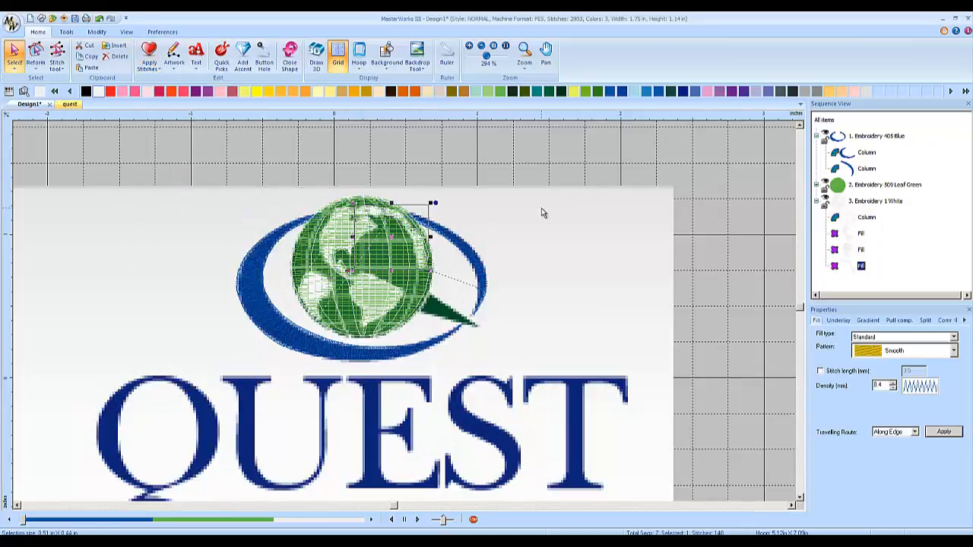
pyautogui.click(541, 207)
pyautogui.click(316, 55)
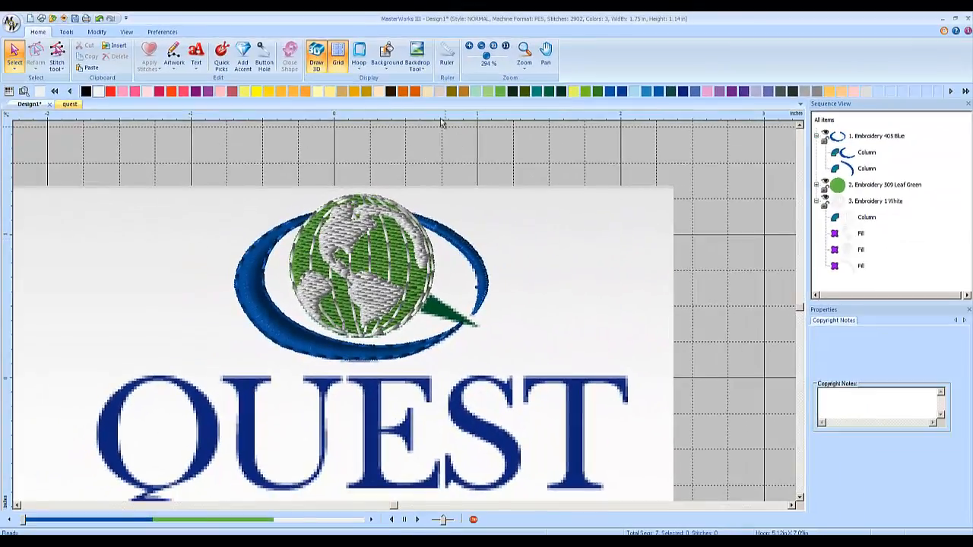
pyautogui.click(315, 58)
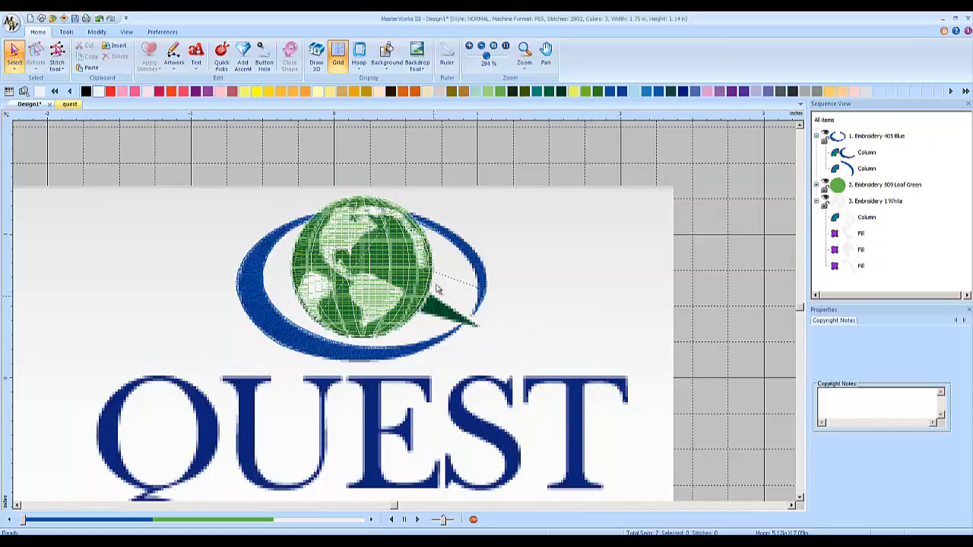
# Step: Draw a narrow upright triangle artwork shape over the green pointer beside the globe and color it Leaf Green
pyautogui.click(173, 67)
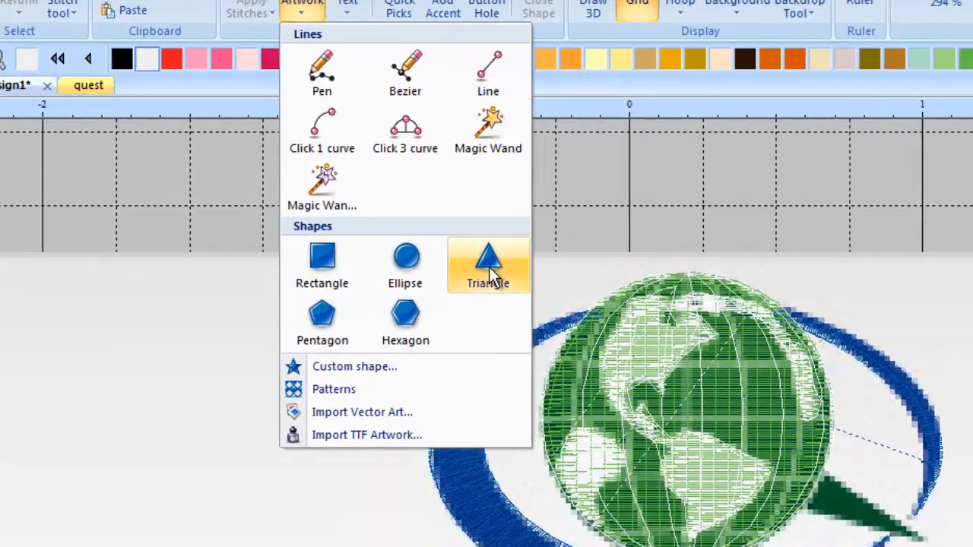
pyautogui.click(489, 266)
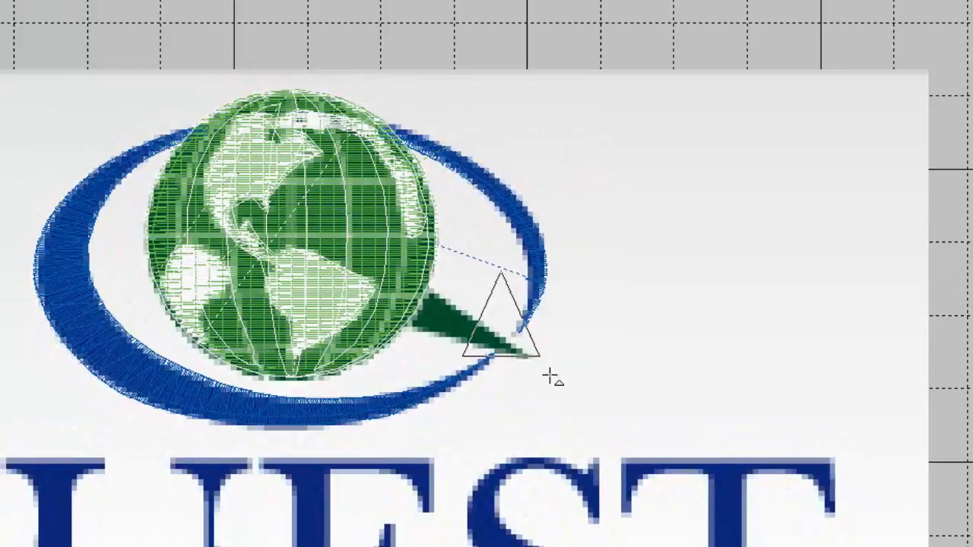
pyautogui.moveTo(549, 375); pyautogui.dragTo(506, 422)
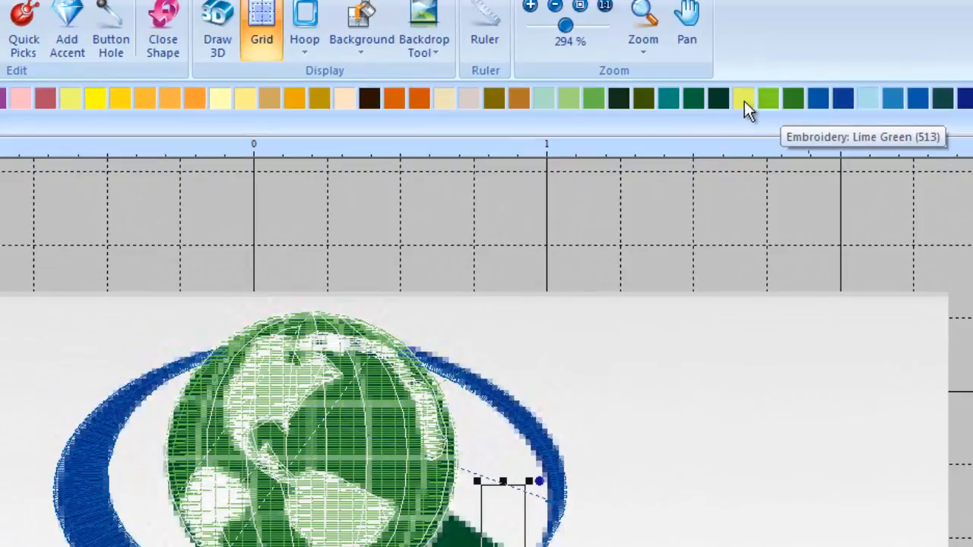
pyautogui.click(601, 96)
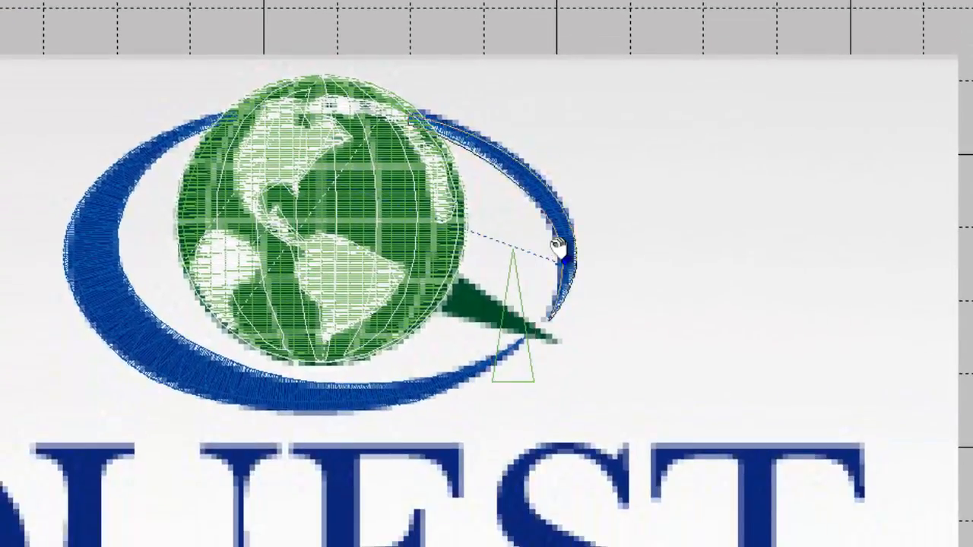
pyautogui.click(558, 293)
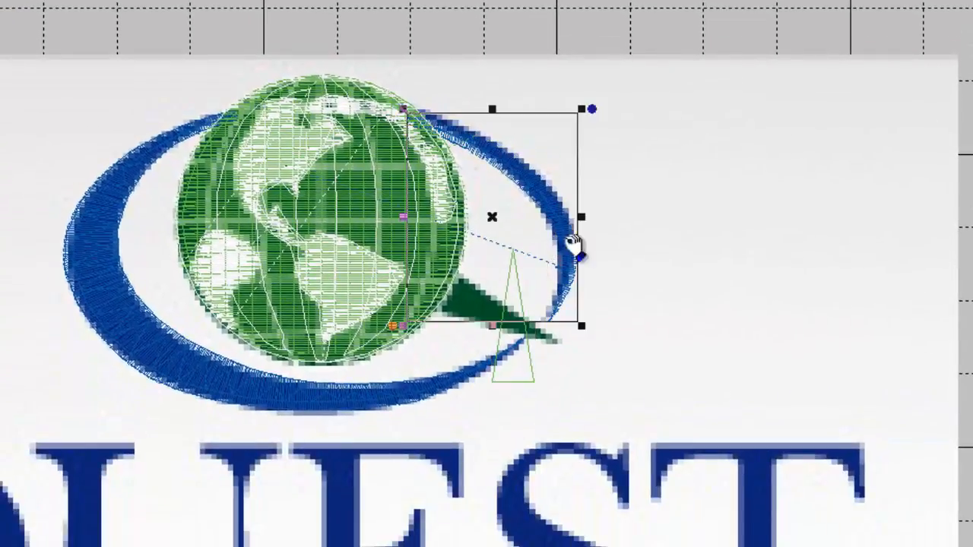
pyautogui.moveTo(554, 202); pyautogui.dragTo(699, 190)
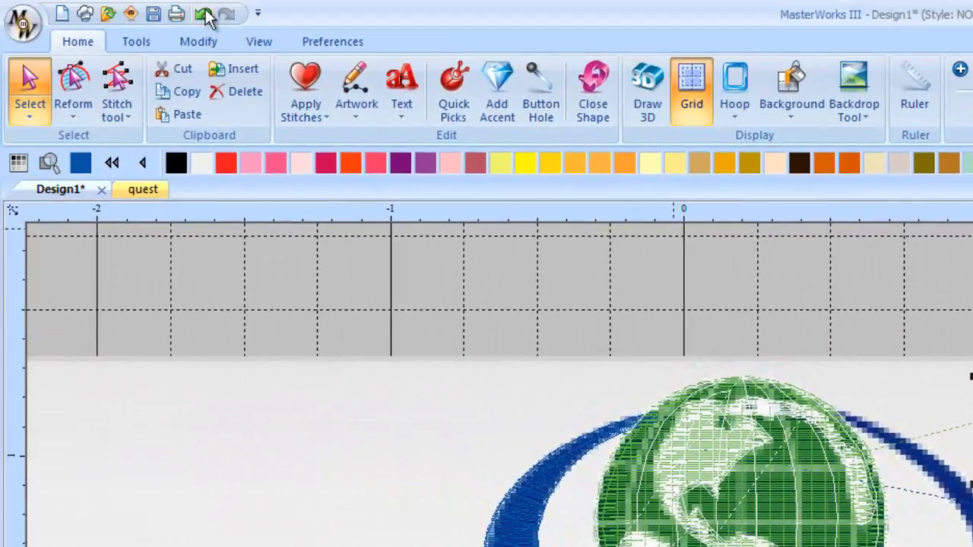
pyautogui.click(204, 15)
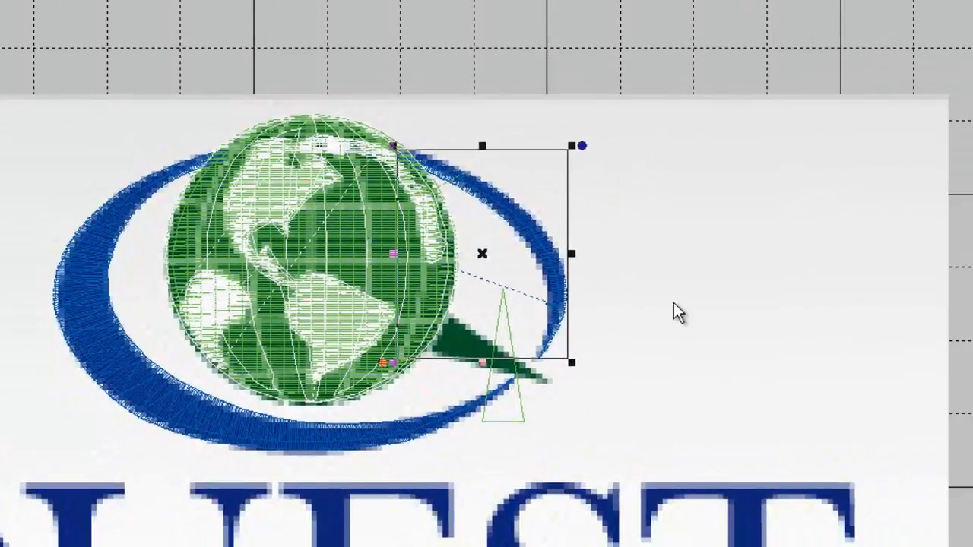
pyautogui.click(673, 304)
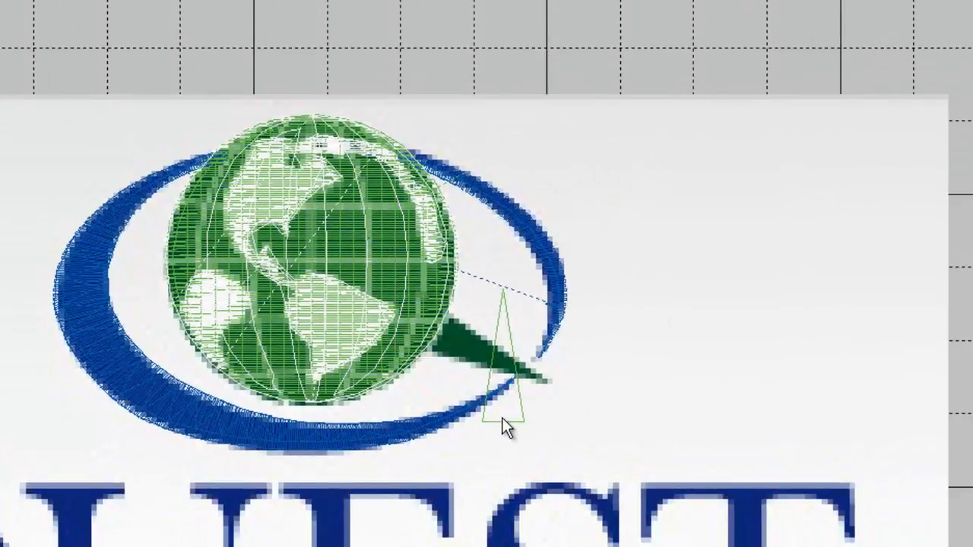
# Step: Move the green triangle clear of the logo, rotate its tip toward the lower right, and fit it over the dark green pointer
pyautogui.click(502, 418)
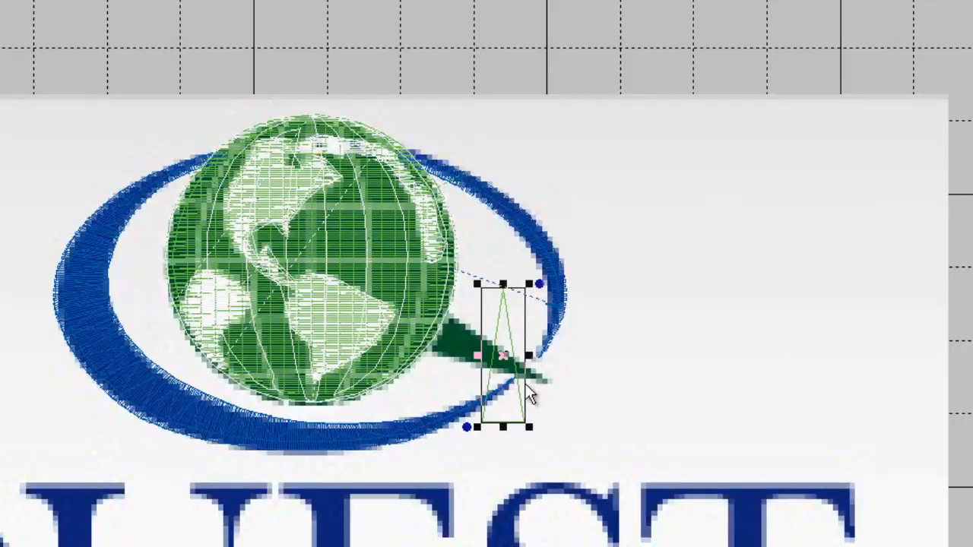
pyautogui.moveTo(529, 404); pyautogui.dragTo(711, 353)
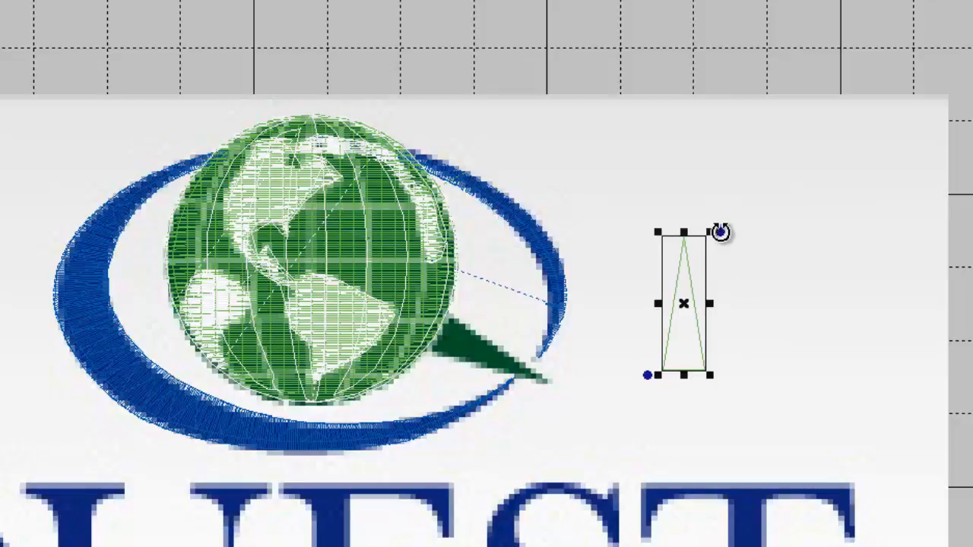
pyautogui.moveTo(720, 232); pyautogui.dragTo(751, 415)
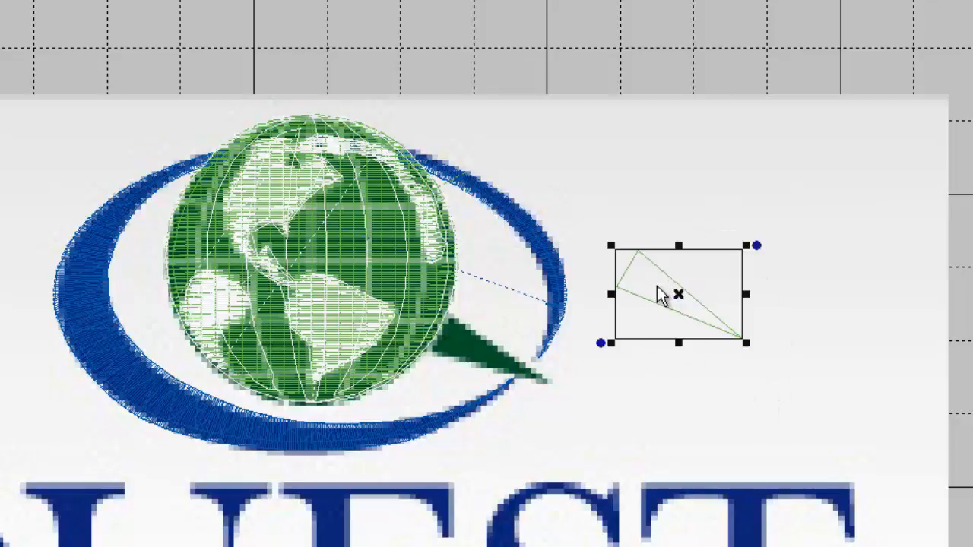
pyautogui.moveTo(657, 287); pyautogui.dragTo(472, 364)
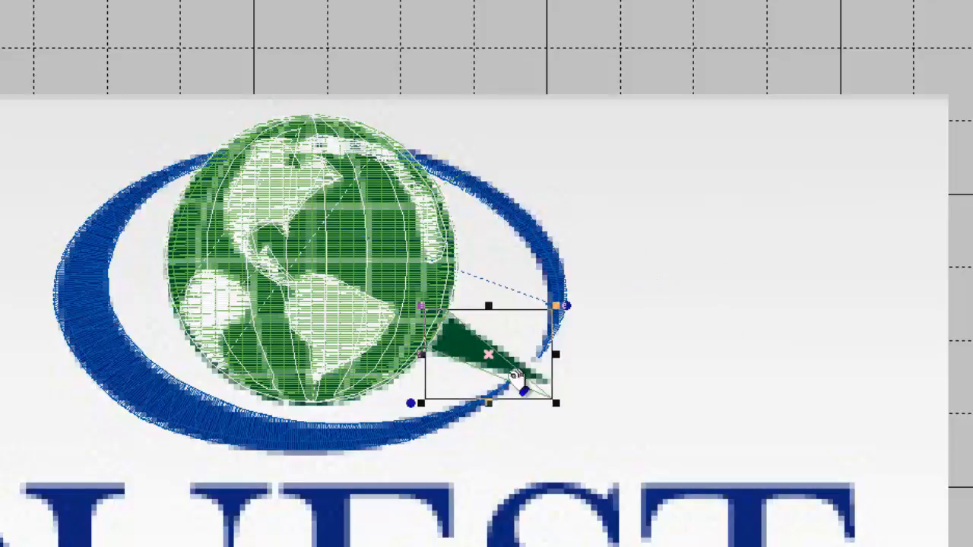
pyautogui.moveTo(565, 304); pyautogui.dragTo(563, 293)
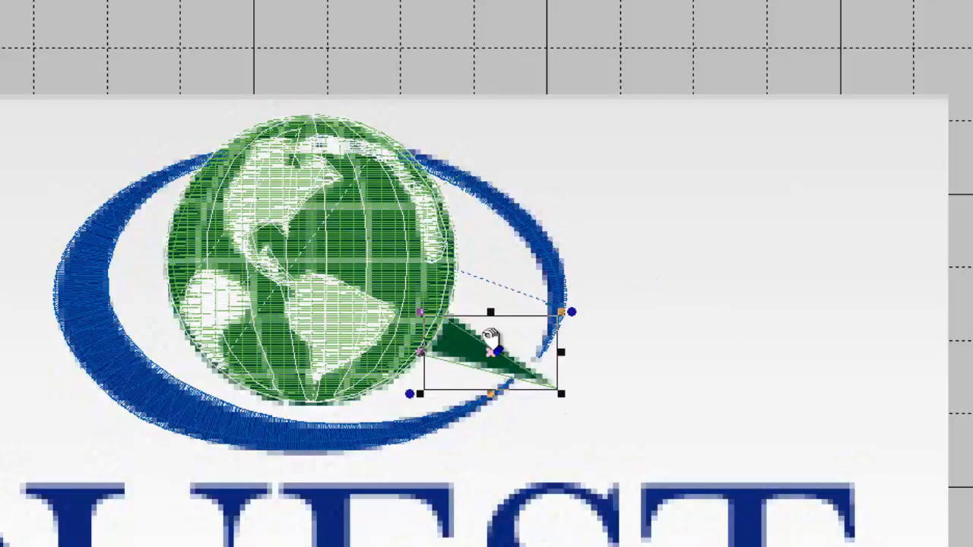
pyautogui.moveTo(495, 337); pyautogui.dragTo(483, 339)
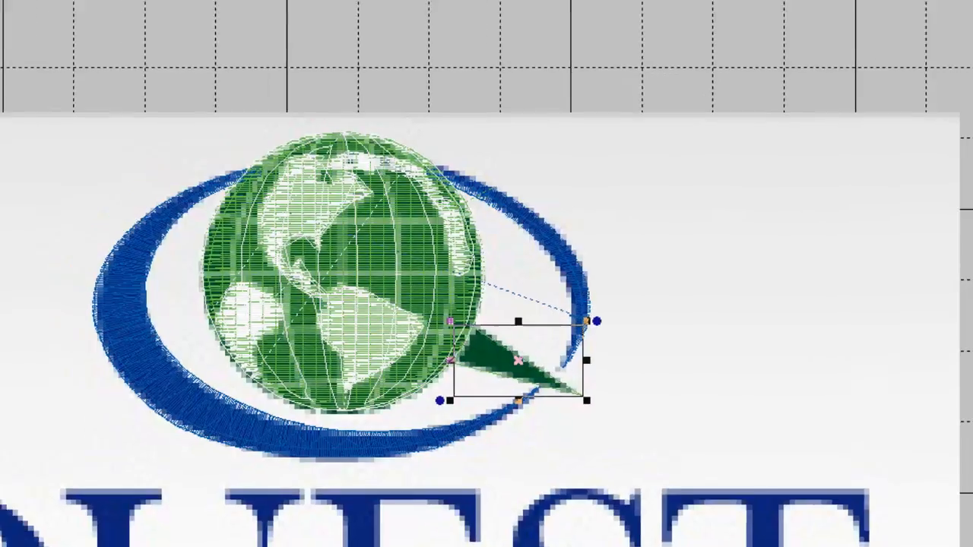
# Step: Convert the green triangle to Normal column stitches with a direction line across its width and clear the selection
pyautogui.click(143, 8)
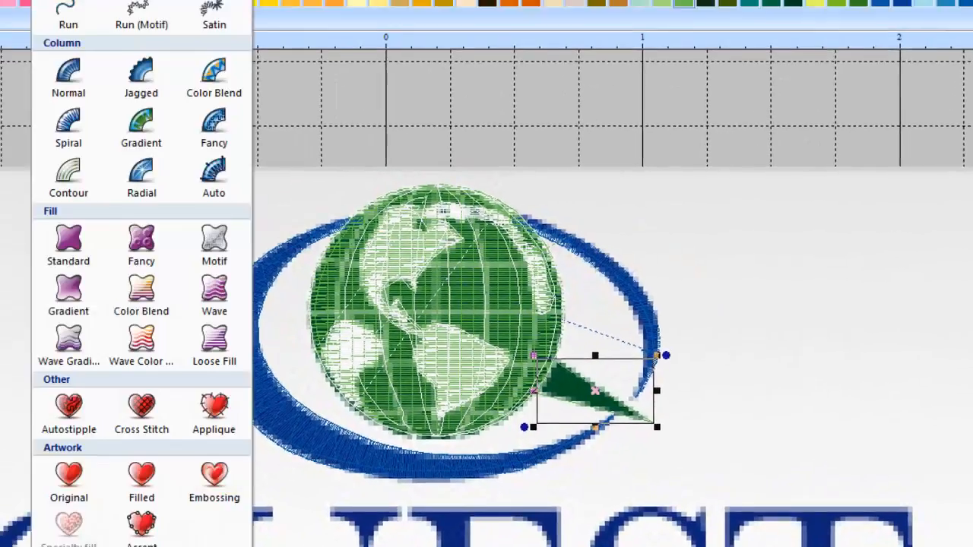
pyautogui.click(169, 120)
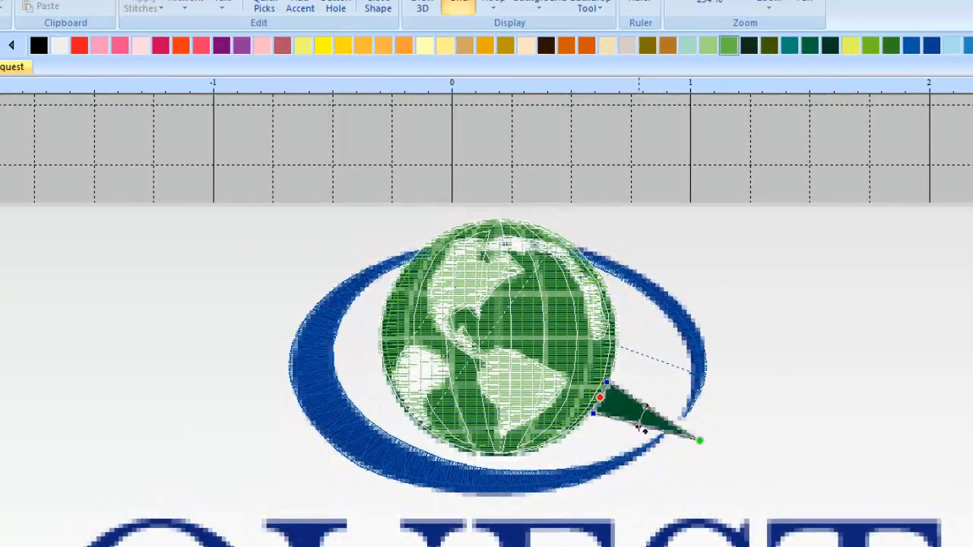
pyautogui.moveTo(638, 427); pyautogui.dragTo(637, 425)
pyautogui.click(3, 17)
pyautogui.click(815, 378)
pyautogui.click(827, 400)
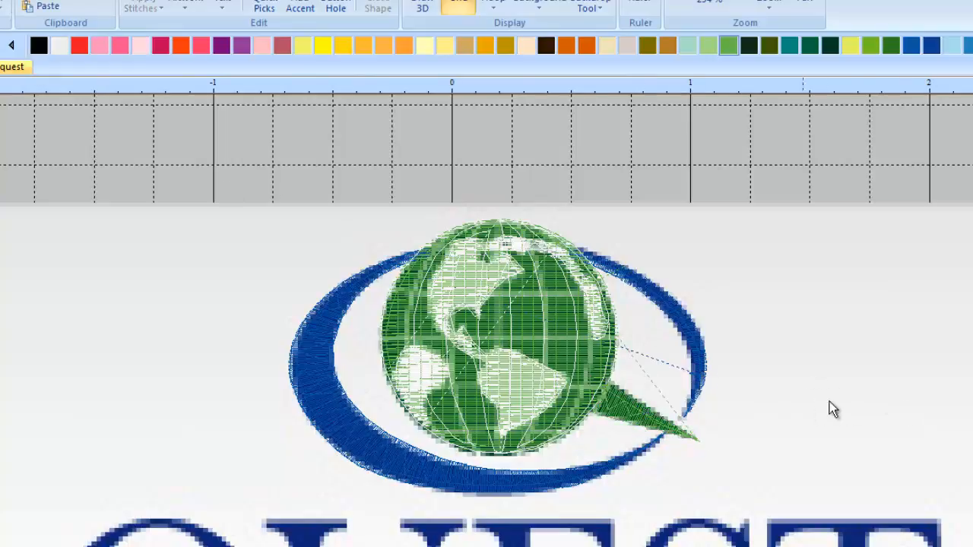
# Step: Turn on the 3D view, shift the green pointer column slightly to the right, and deselect it
pyautogui.click(428, 4)
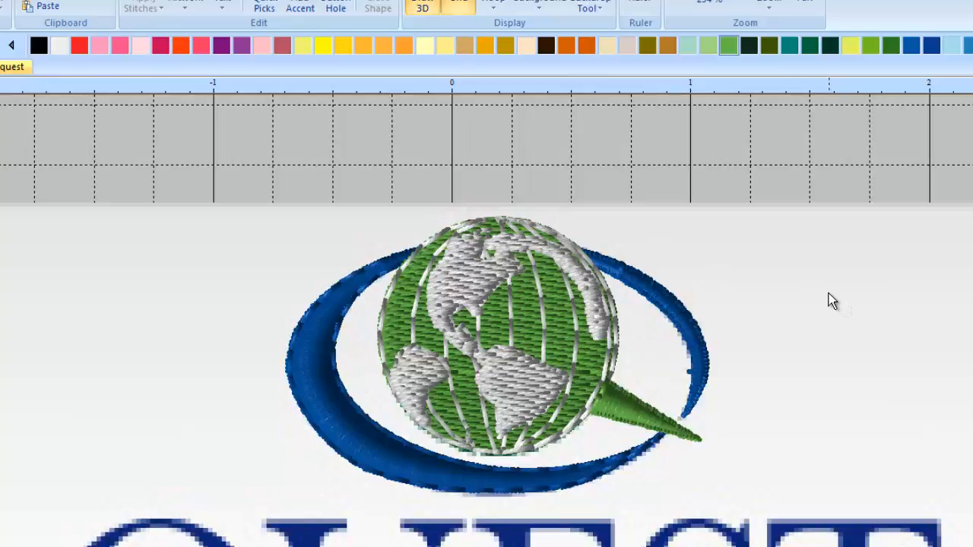
pyautogui.moveTo(634, 408); pyautogui.dragTo(645, 406)
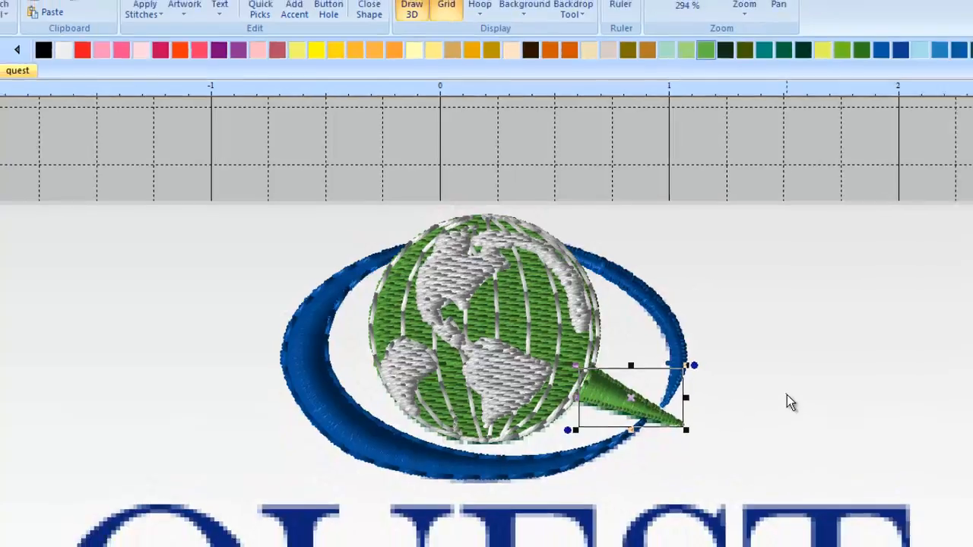
pyautogui.click(803, 439)
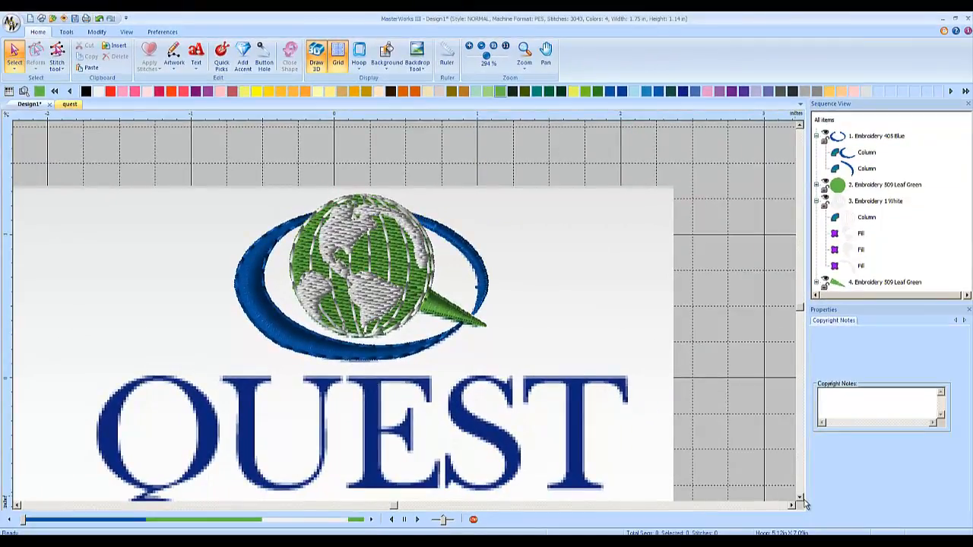
# Step: Place a standard text object at the base of the Q in the backdrop's QUEST lettering
pyautogui.scroll(-2, 726, 365)
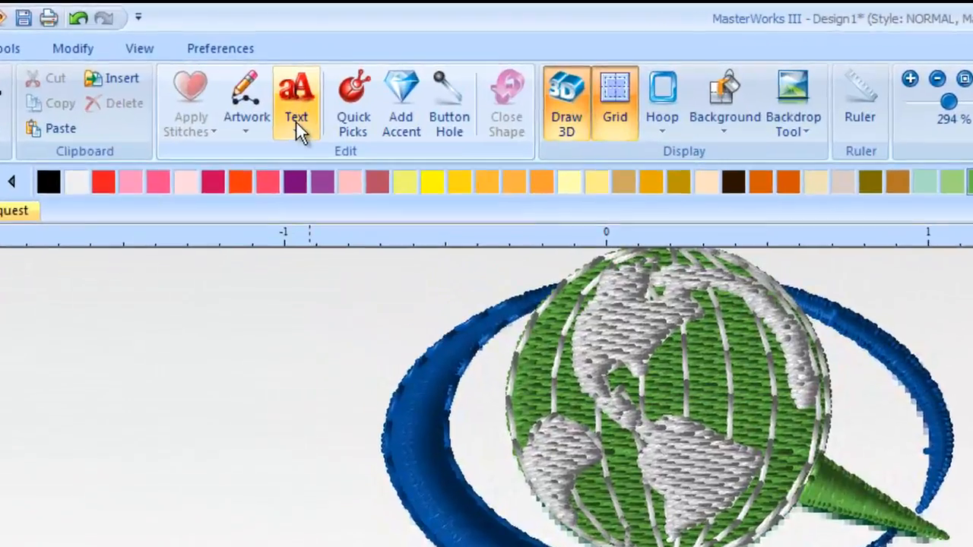
pyautogui.click(196, 67)
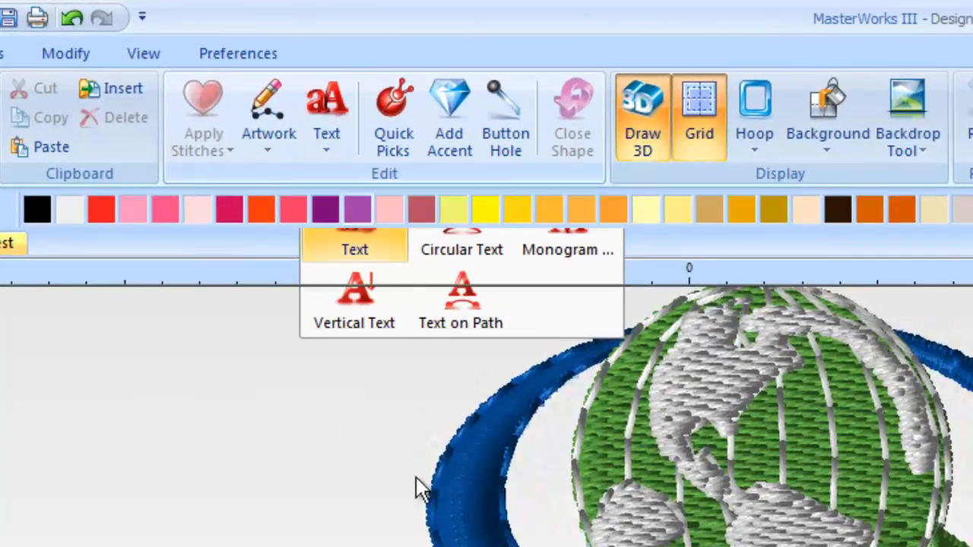
pyautogui.press('Return')
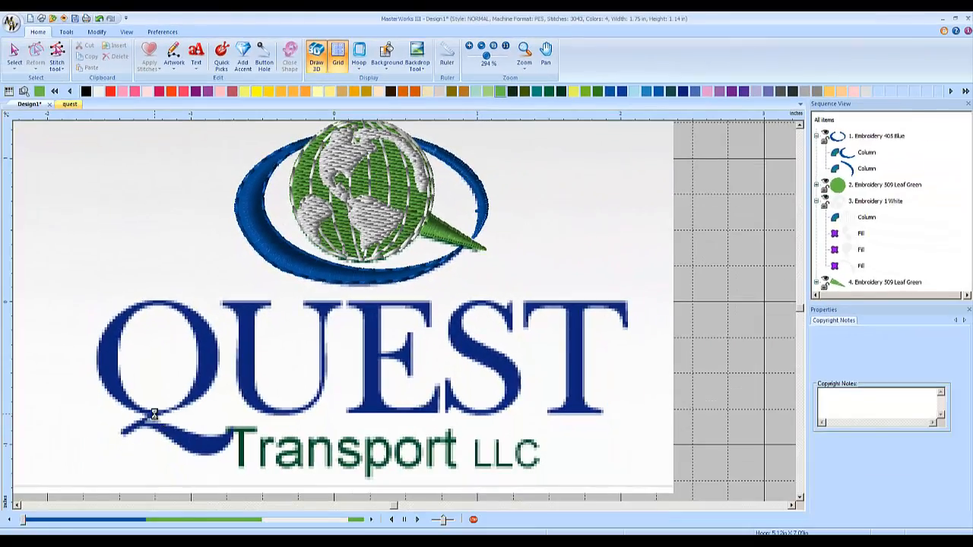
pyautogui.click(154, 412)
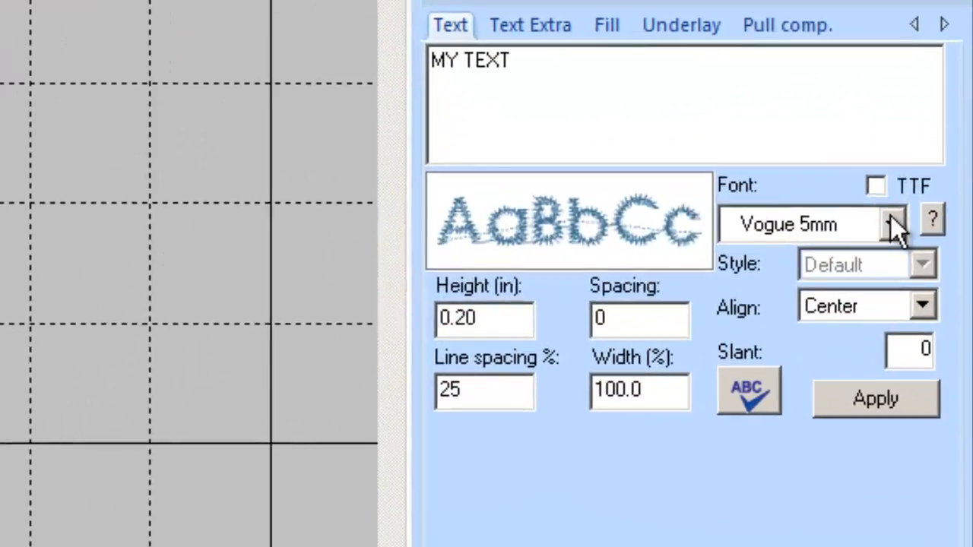
# Step: Set the text's font to Newspaper, replace the wording with OUEST, and apply the changes
pyautogui.click(948, 379)
pyautogui.scroll(15, 805, 114)
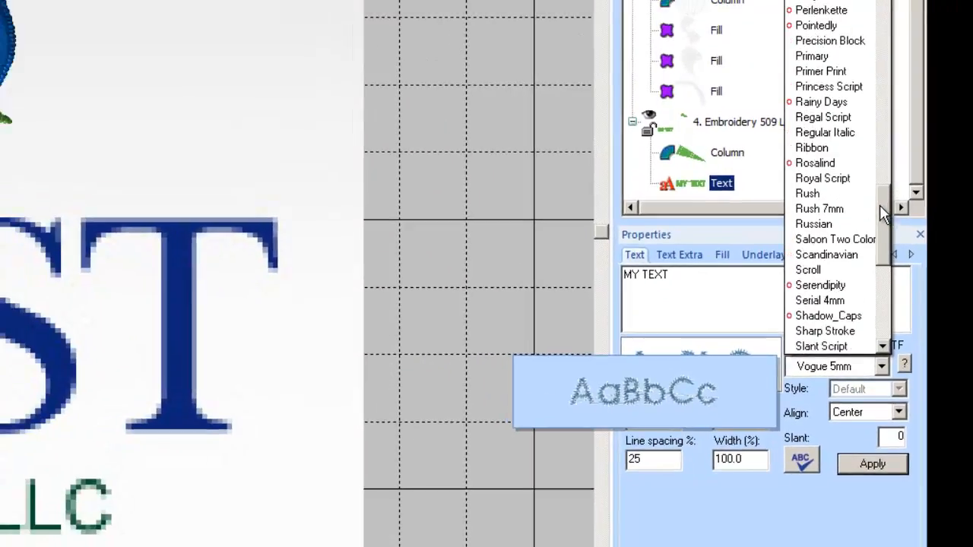
pyautogui.click(819, 56)
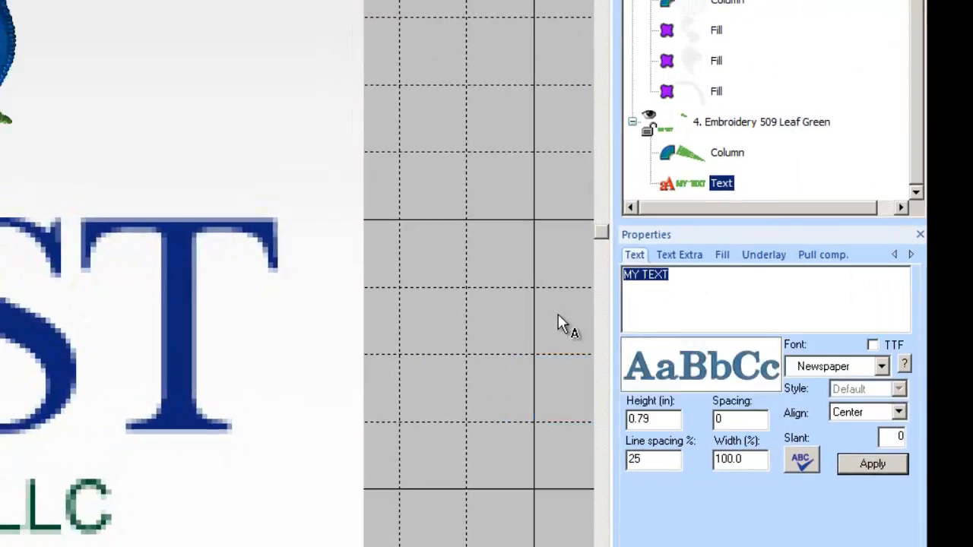
pyautogui.write('OU')
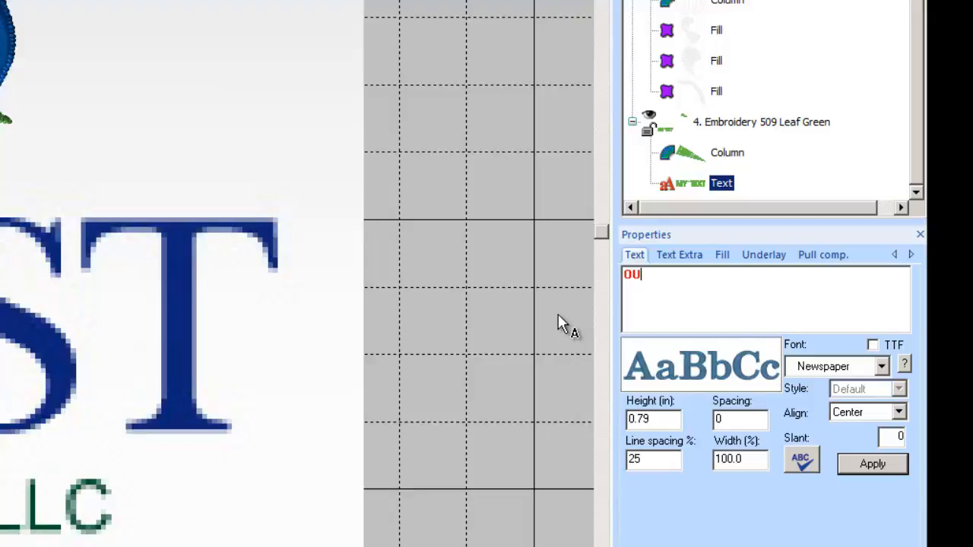
pyautogui.write('EST')
pyautogui.click(844, 464)
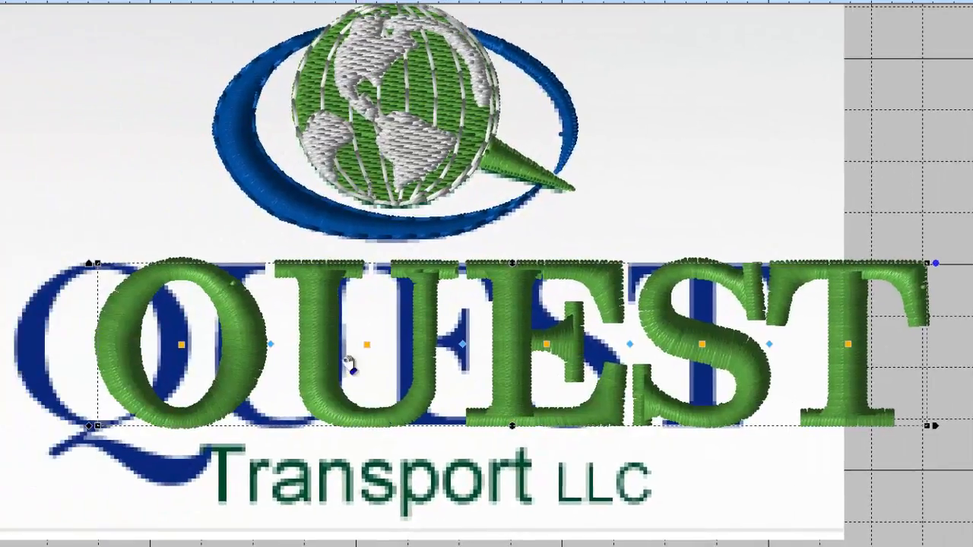
# Step: Move the OUEST lettering over the backdrop's QUEST word so its O lines up with the bowl of the Q
pyautogui.moveTo(258, 361); pyautogui.dragTo(176, 355)
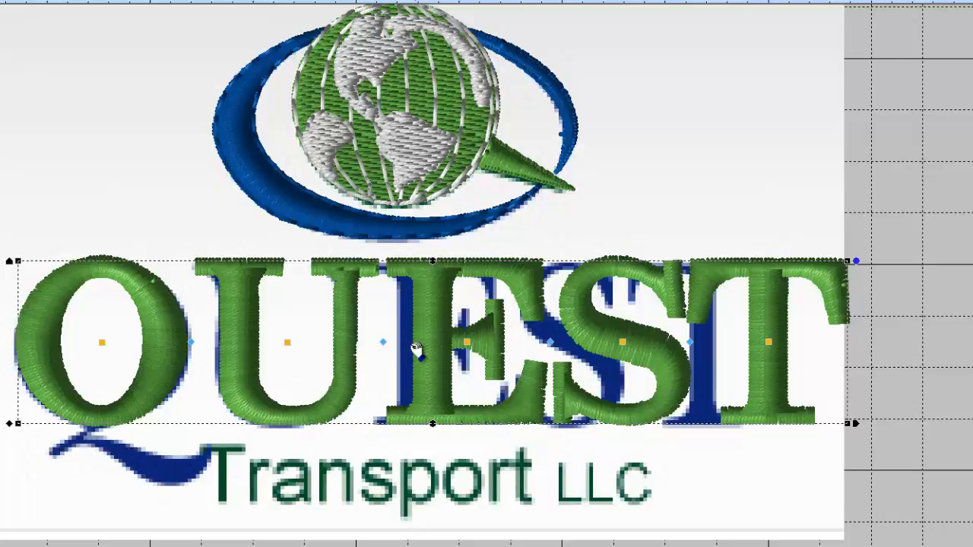
pyautogui.moveTo(419, 347)
pyautogui.mouseDown()
pyautogui.moveTo(398, 347)
pyautogui.moveTo(411, 353)
pyautogui.mouseUp()
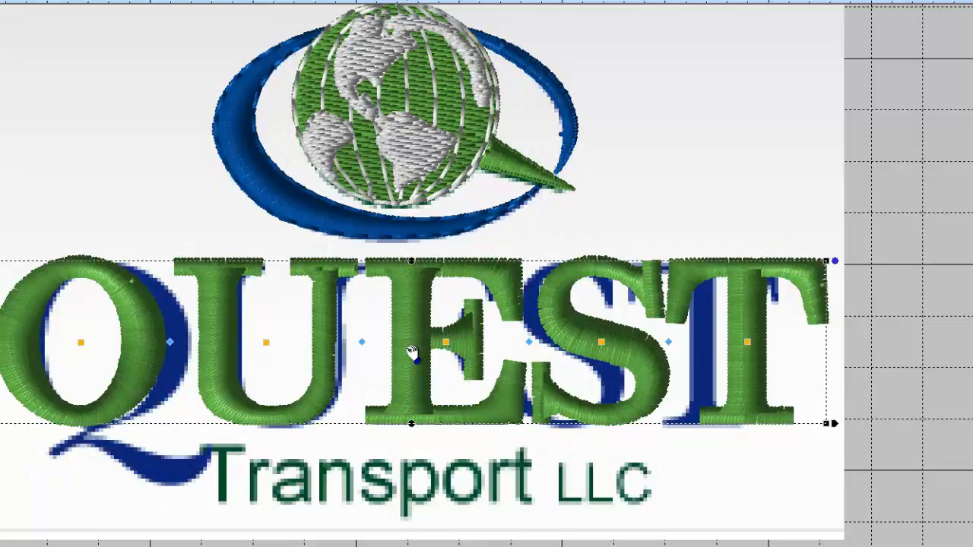
pyautogui.moveTo(411, 352); pyautogui.dragTo(426, 352)
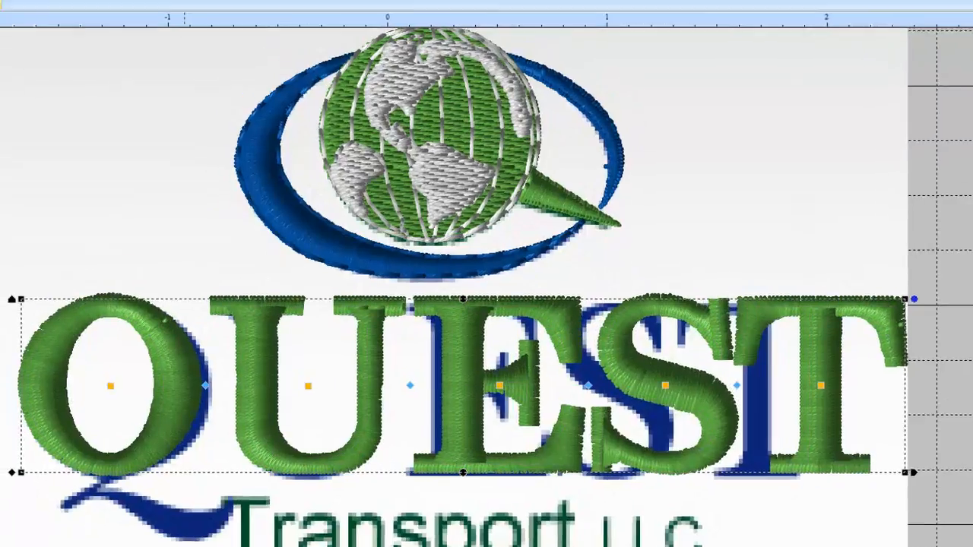
# Step: Begin tracing the blue tail of the Q with the Artwork tool, from its tip beside the T of Transport
pyautogui.click(202, 9)
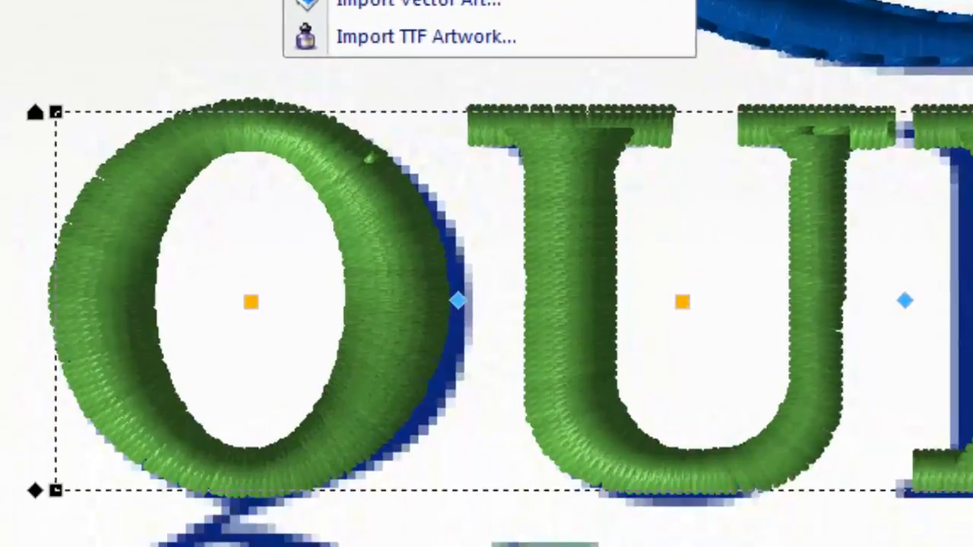
pyautogui.click(461, 95)
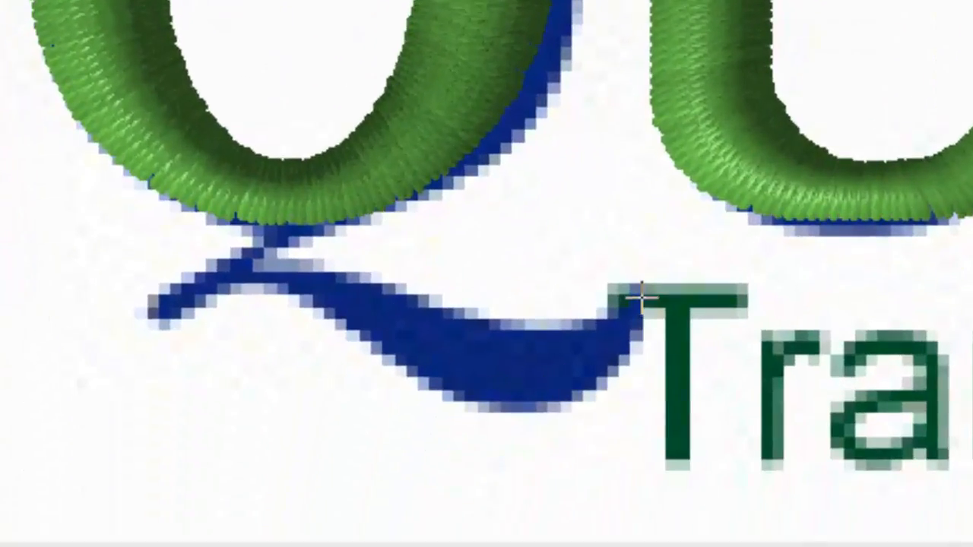